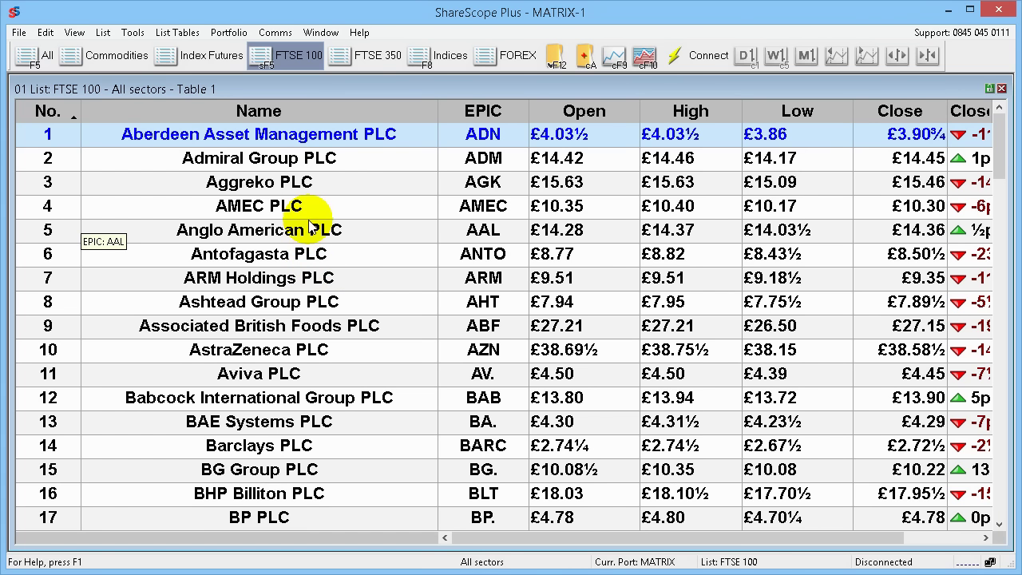
- Switch to the All list, including warrants and indices, and scroll to its end
click(32, 64)
drag(1000, 136, 1004, 527)
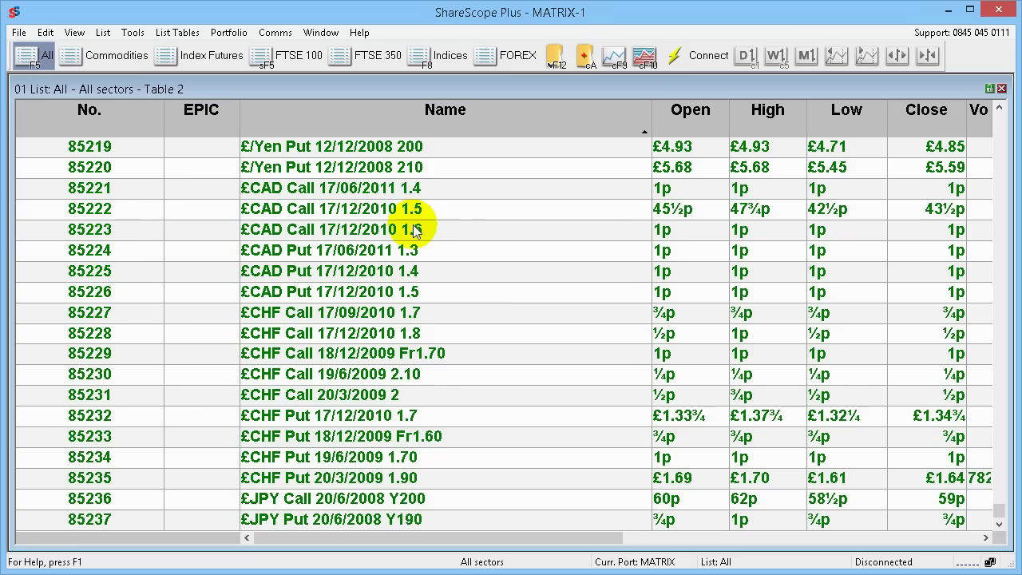
click(552, 64)
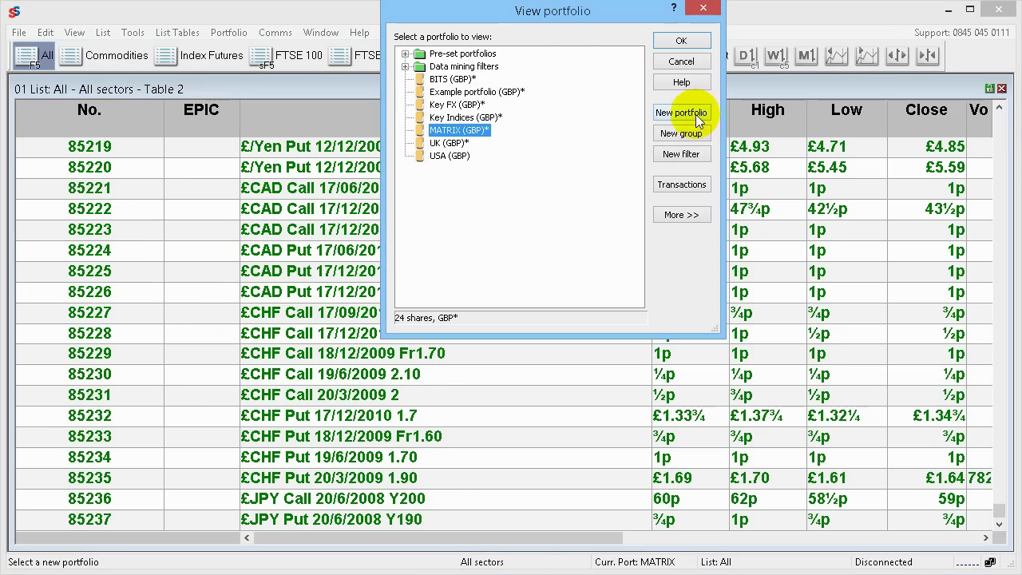
- Create an empty portfolio named 'TEST' in British Pounds
click(696, 115)
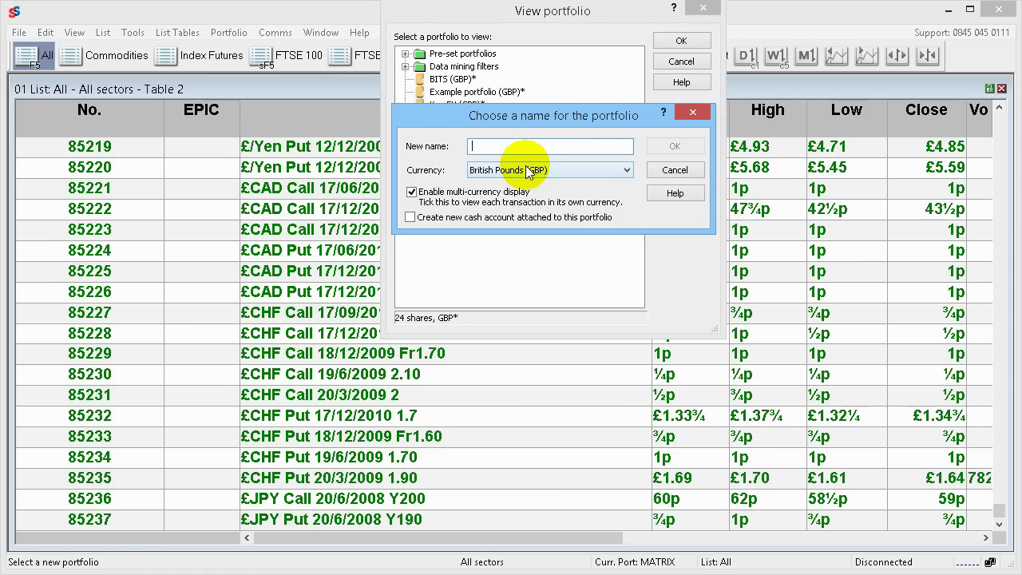
text(TEST)
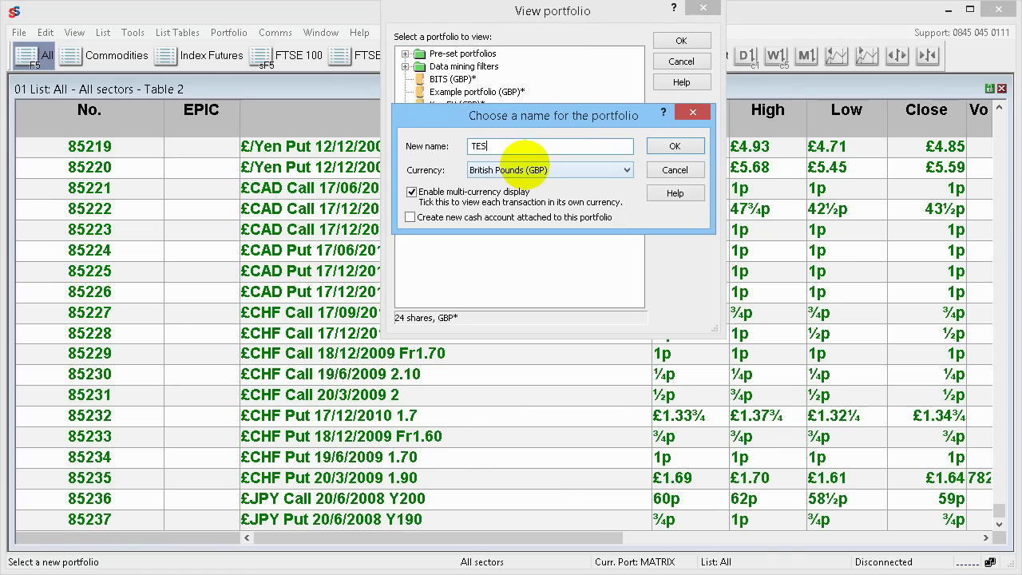
click(685, 146)
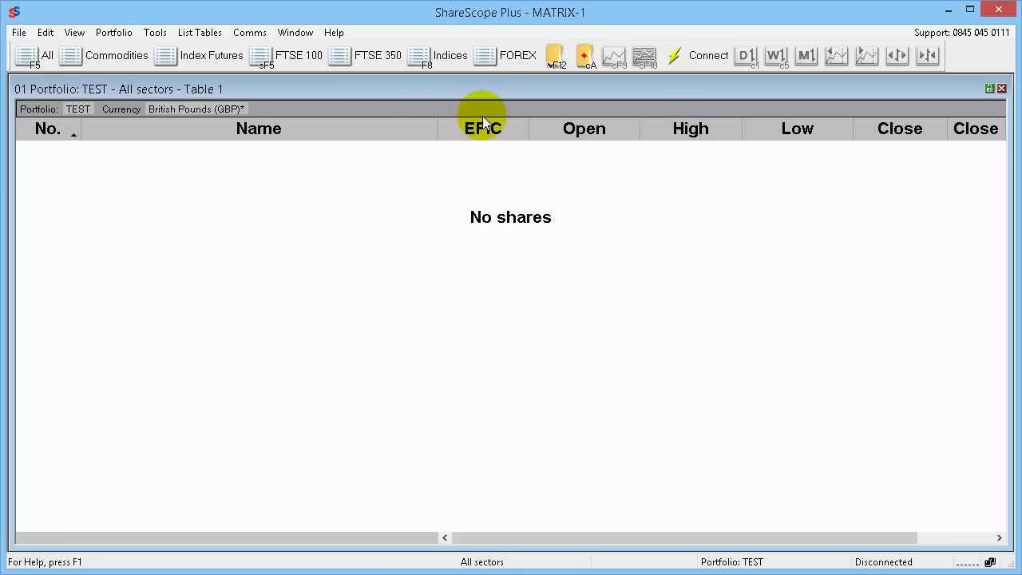
- Add the DAX (Xetra) and CAC 40 indices to the TEST portfolio
click(445, 57)
scroll(229, 448, down, 2)
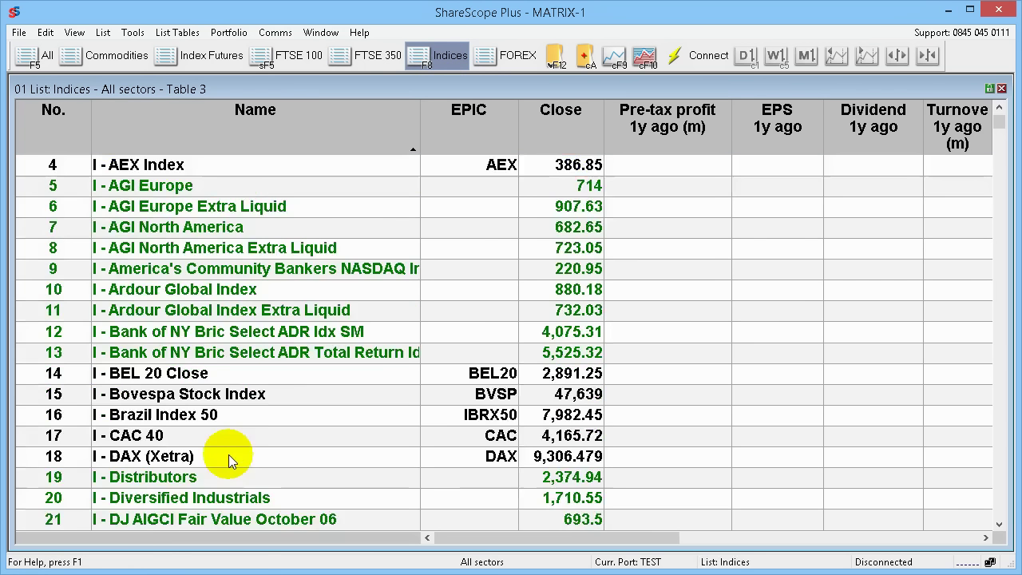
click(137, 397)
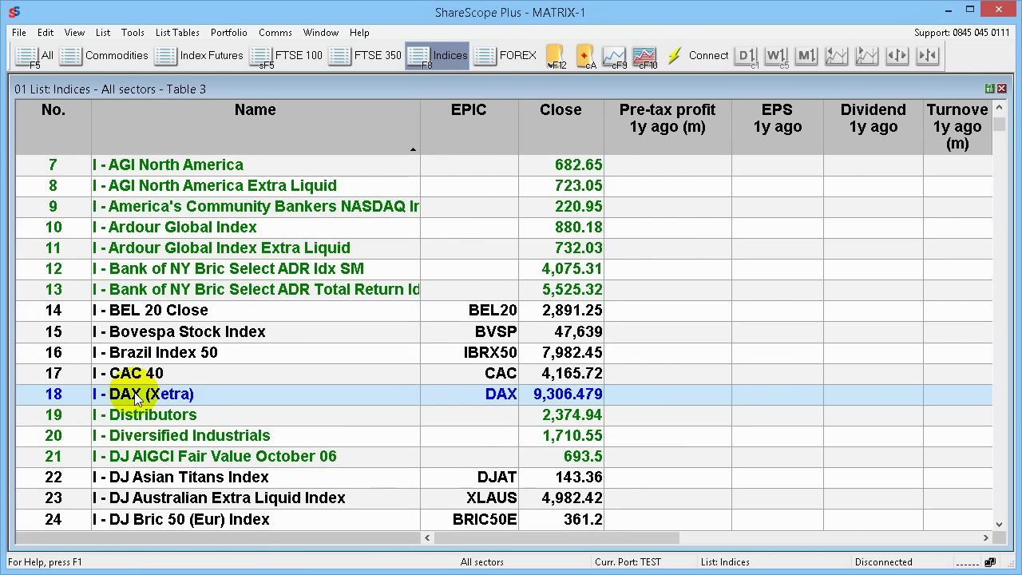
right_click(136, 397)
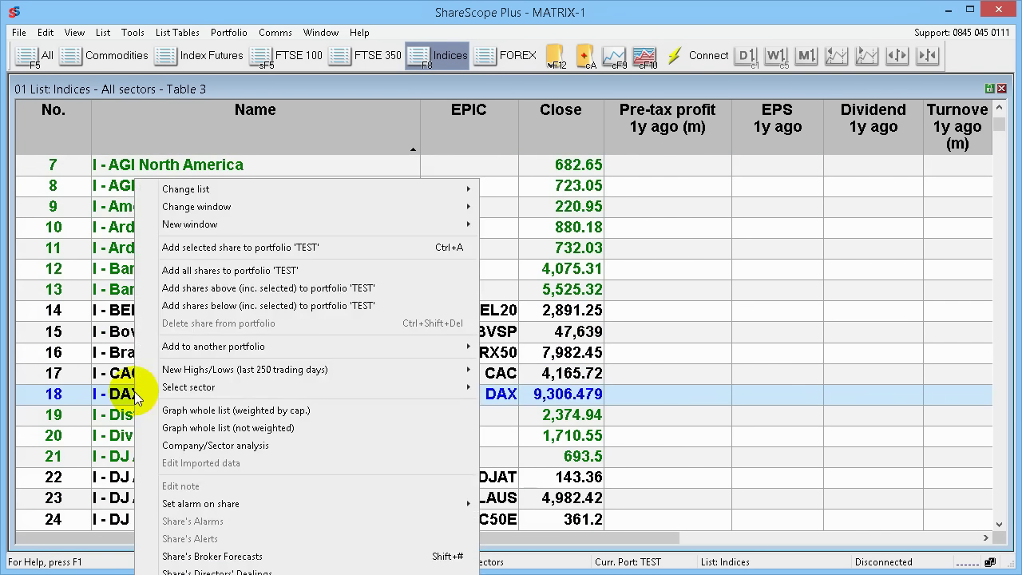
click(241, 249)
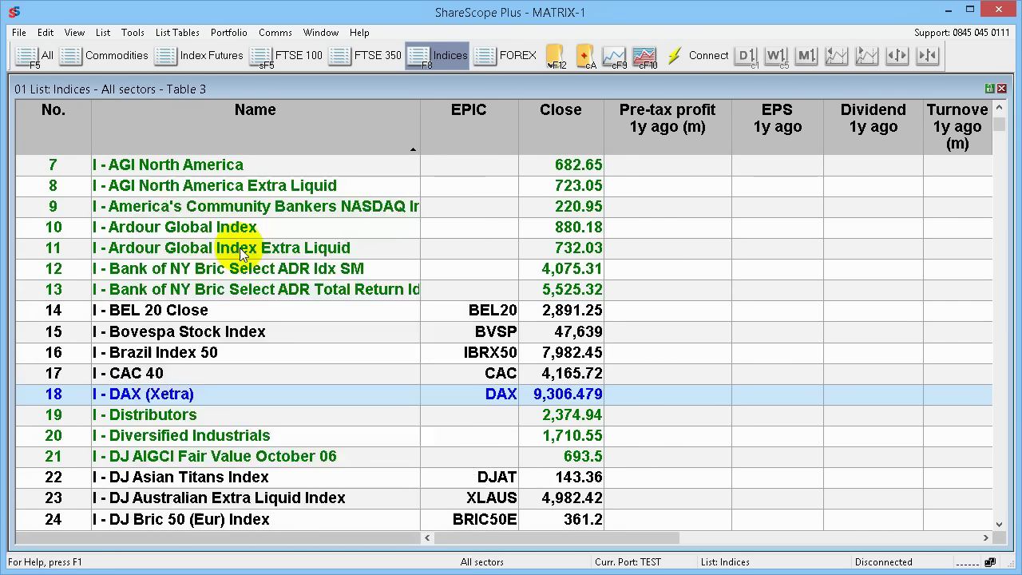
click(153, 375)
right_click(153, 376)
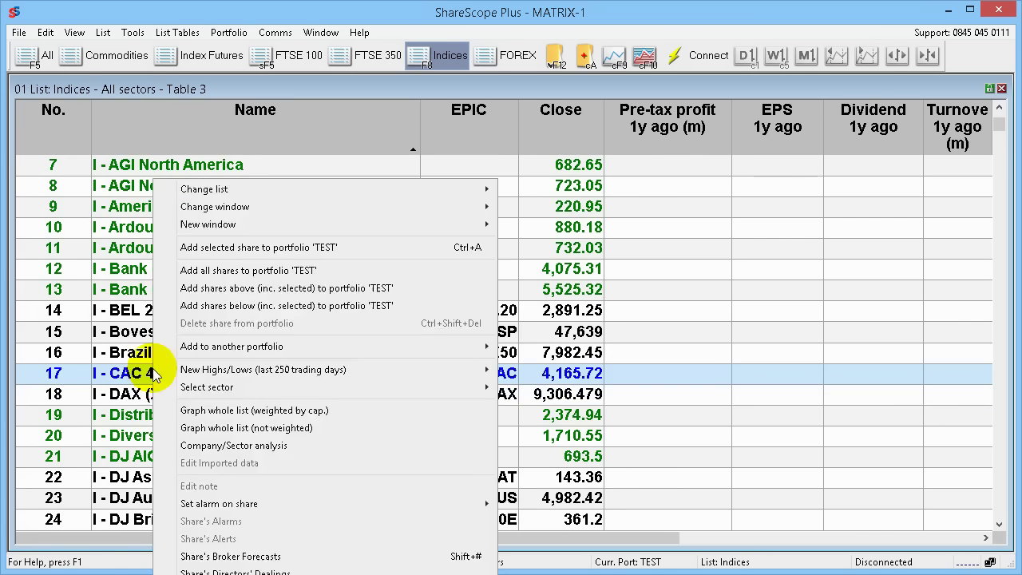
click(256, 247)
- Add the Dow Jones Industrial Average to TEST and view the TEST portfolio
scroll(236, 419, down, 12)
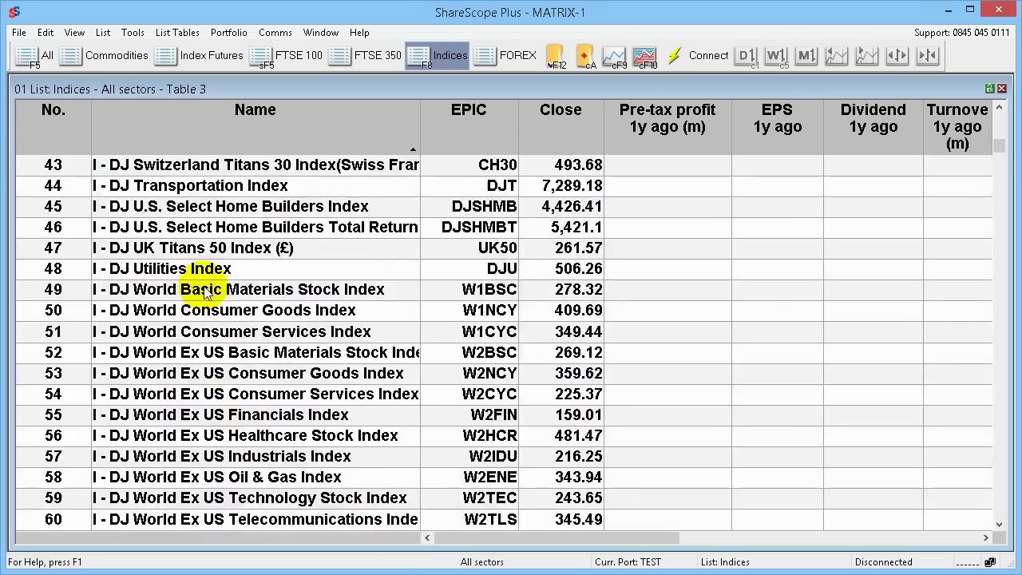
scroll(228, 351, down, 6)
scroll(236, 356, down, 2)
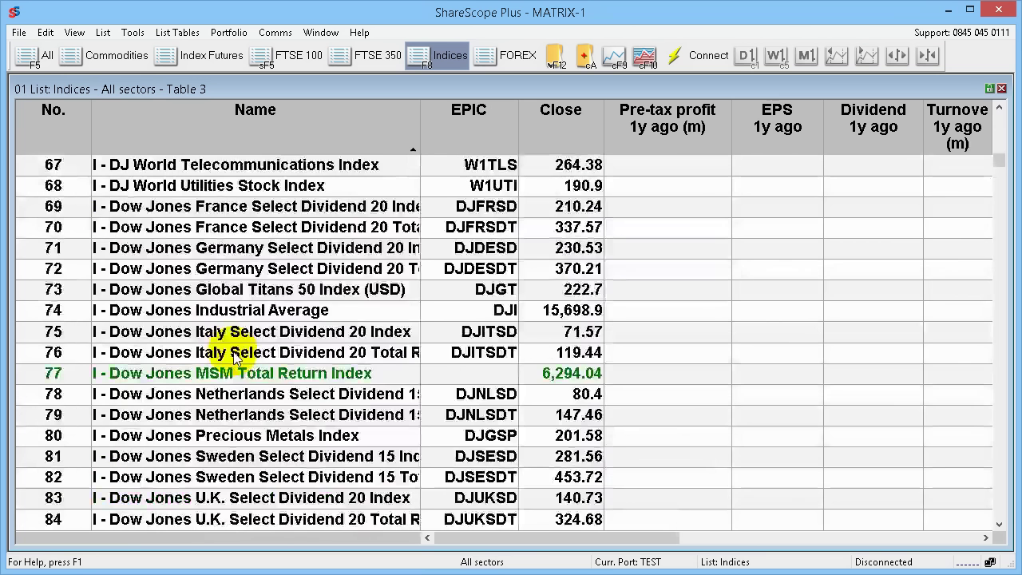
click(241, 311)
right_click(241, 311)
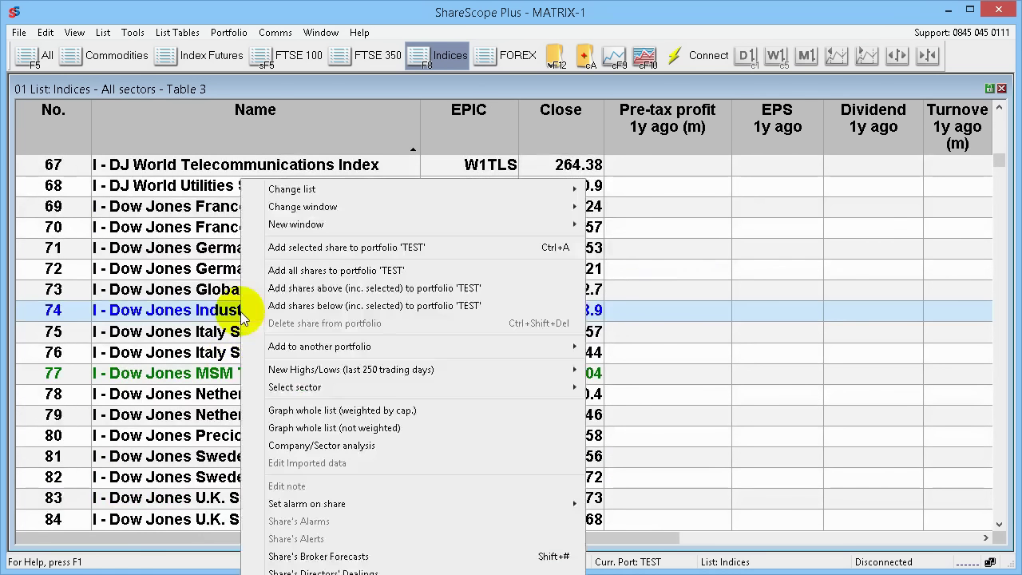
click(343, 186)
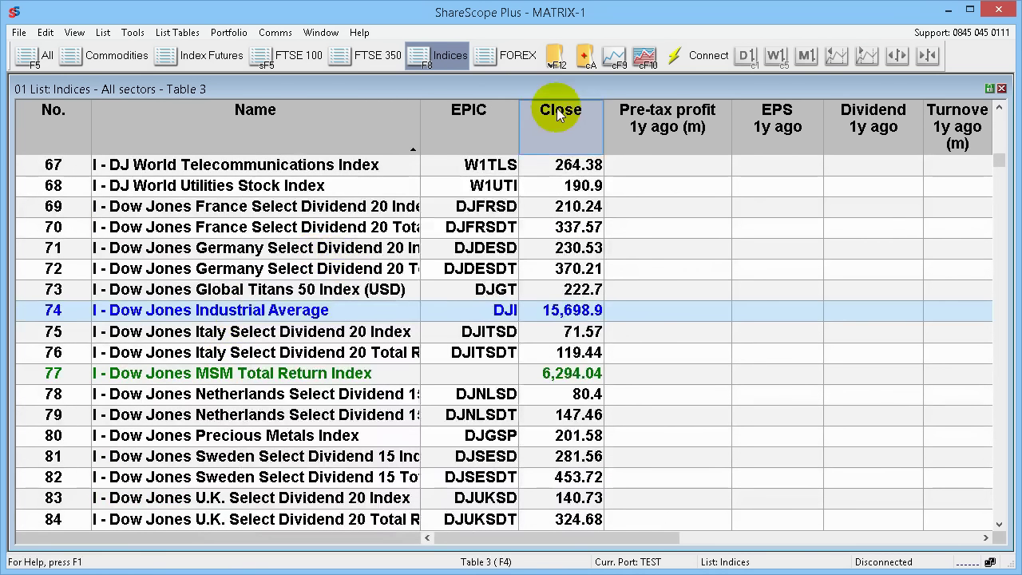
click(555, 54)
click(673, 40)
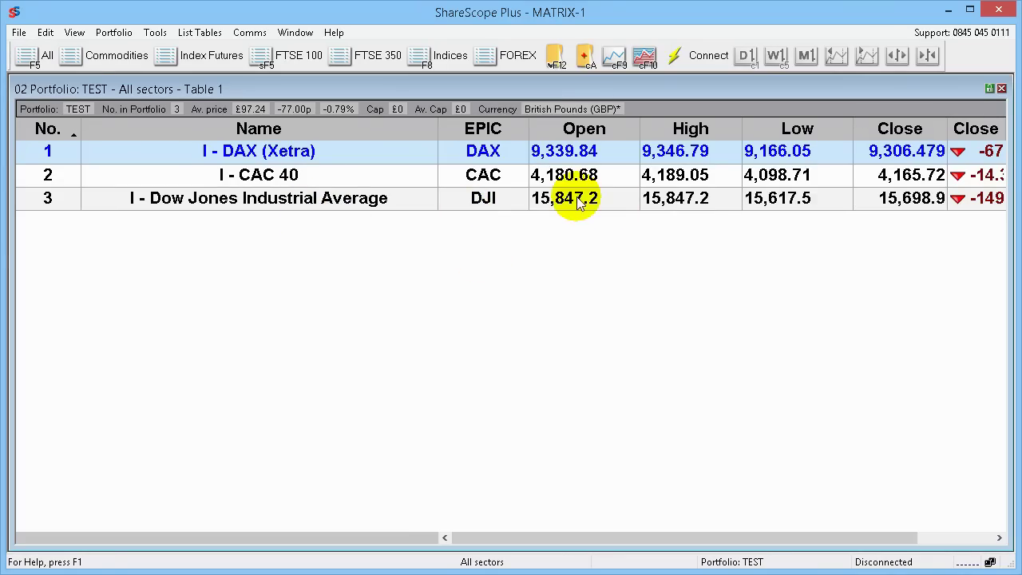
- Open the MATRIX (GBP) portfolio and scroll through its 24 items
click(555, 56)
click(462, 130)
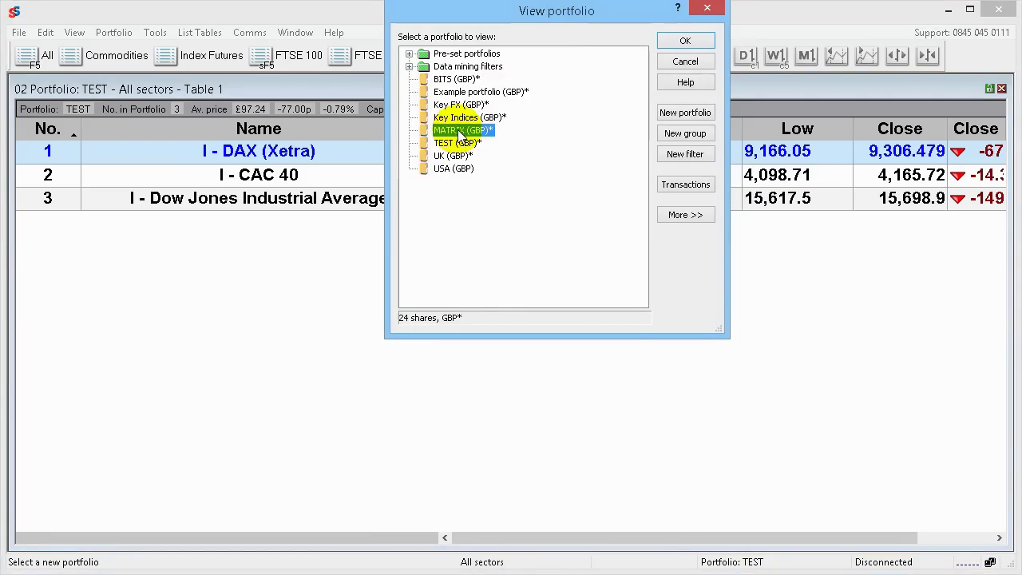
click(688, 40)
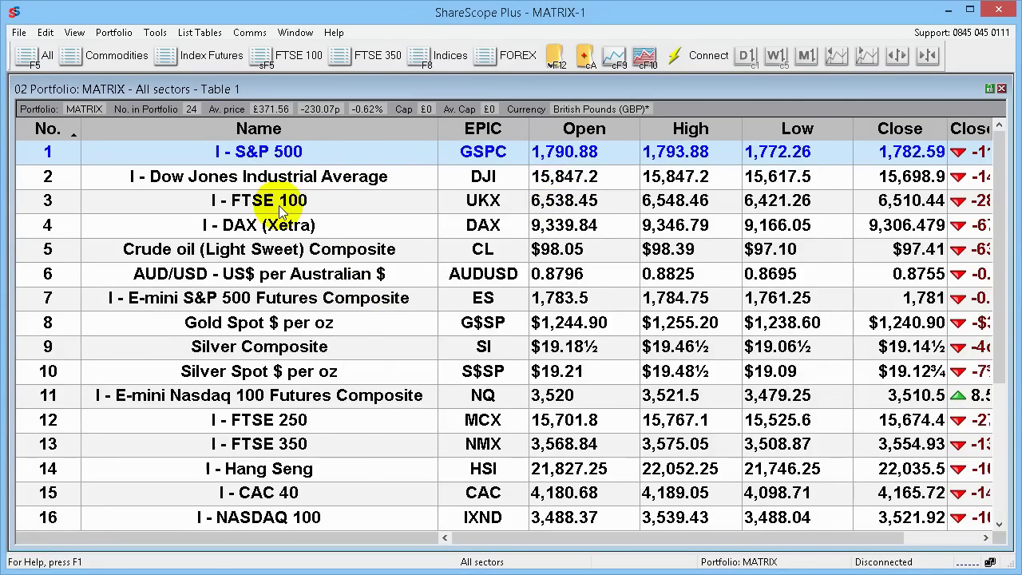
scroll(276, 365, down, 2)
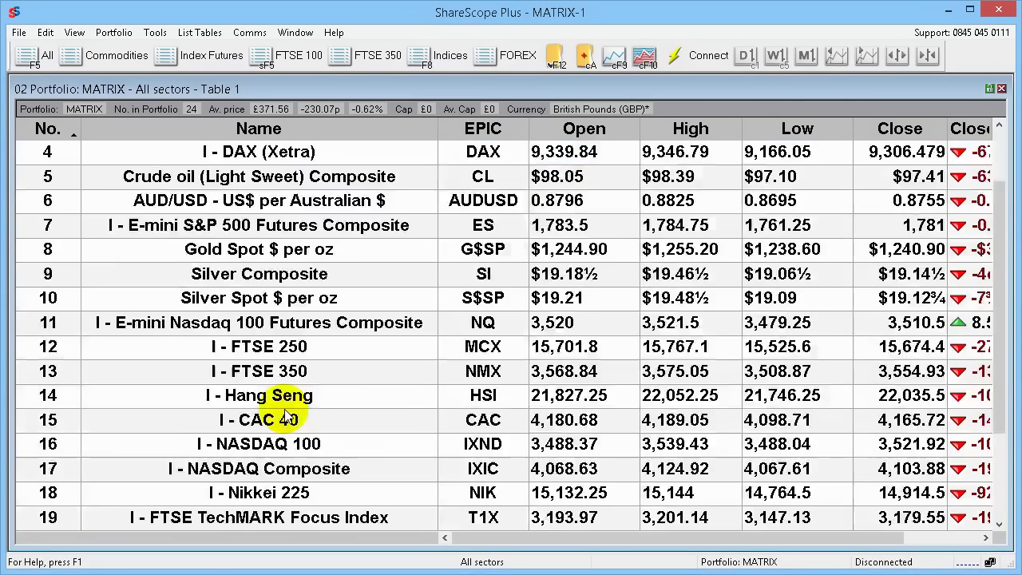
scroll(256, 422, down, 1)
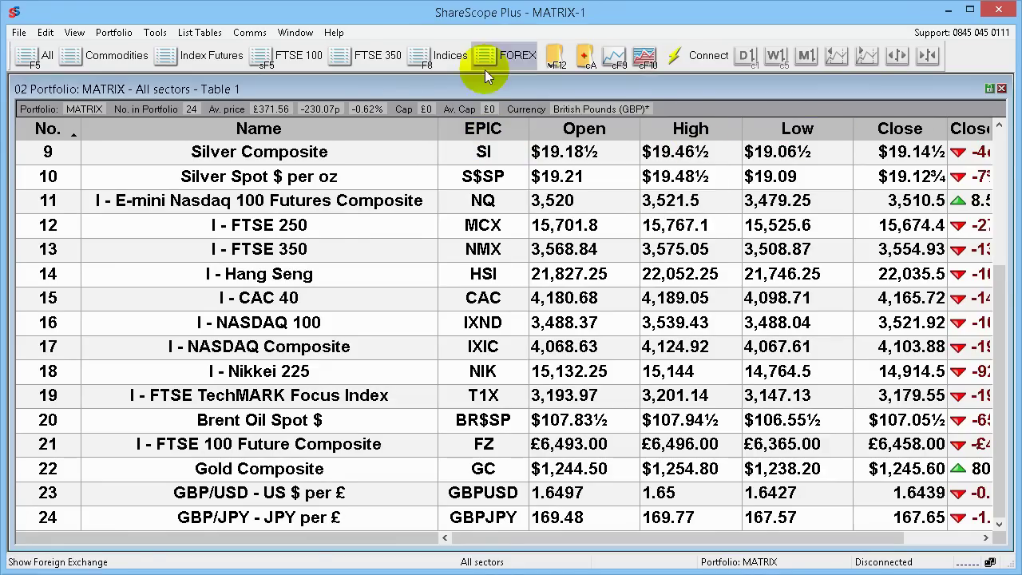
right_click(388, 60)
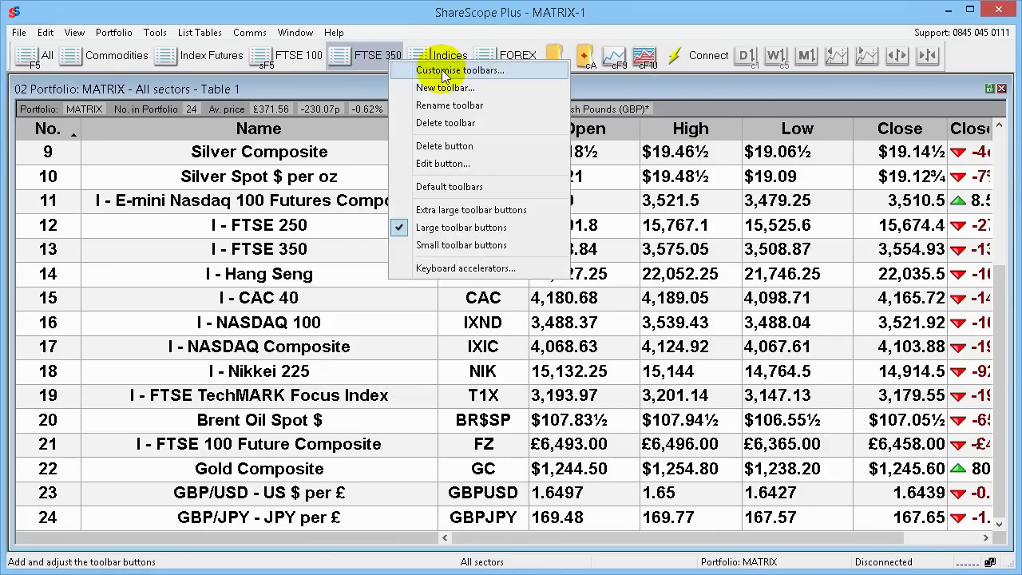
click(467, 72)
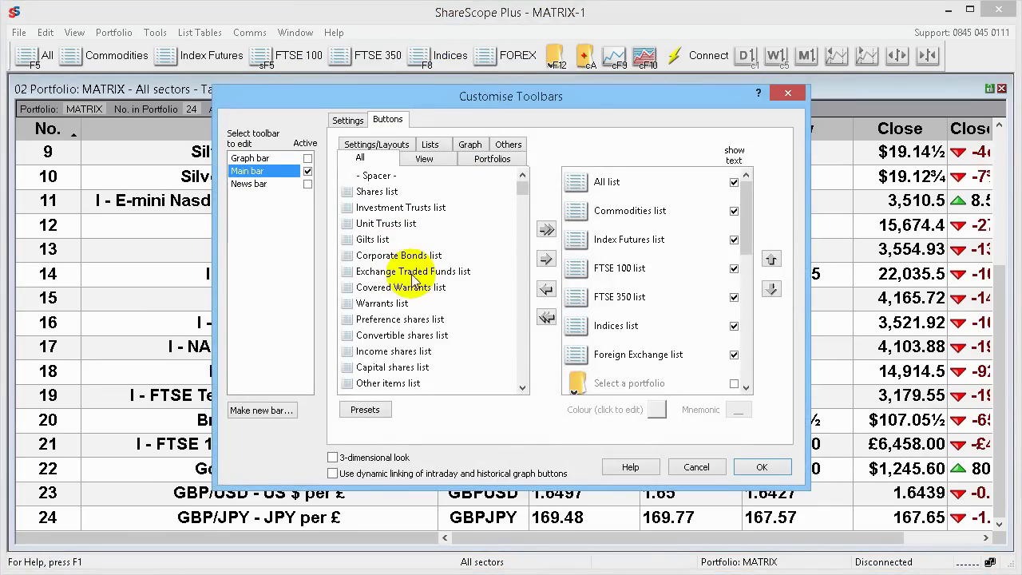
click(696, 468)
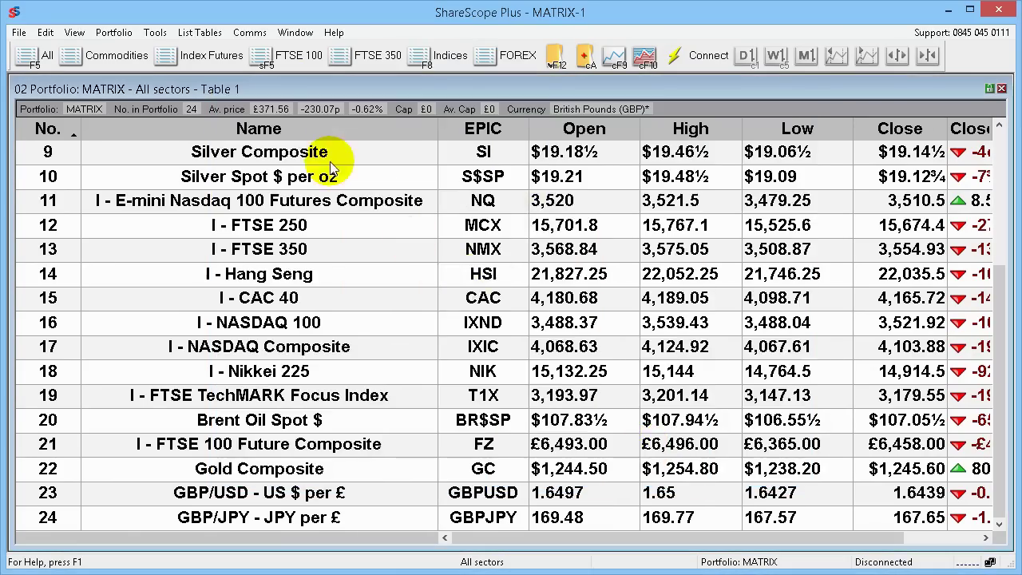
click(355, 219)
scroll(355, 218, up, 3)
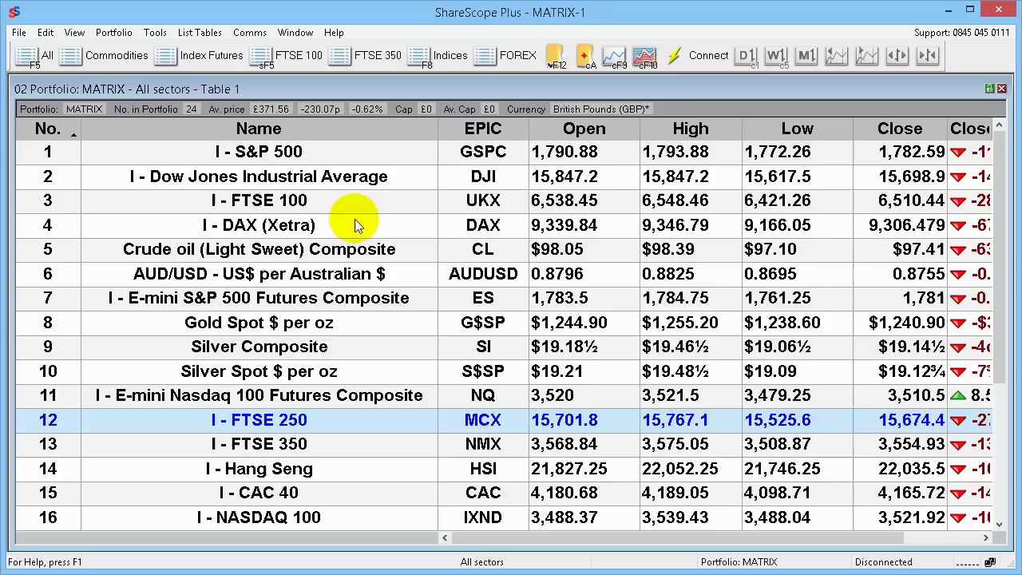
- Show the daily price graph of the S&P 500 index
click(285, 157)
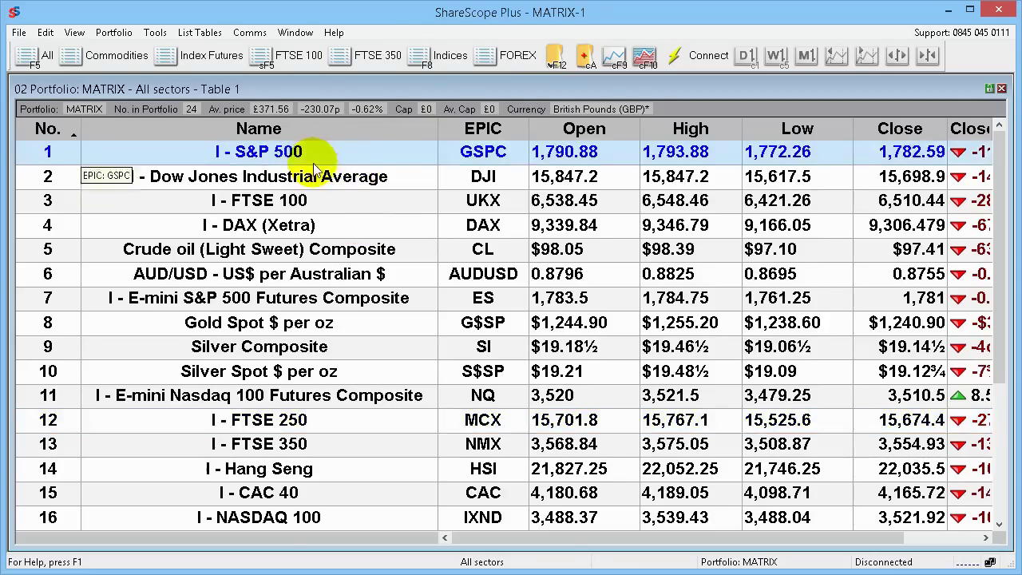
click(615, 59)
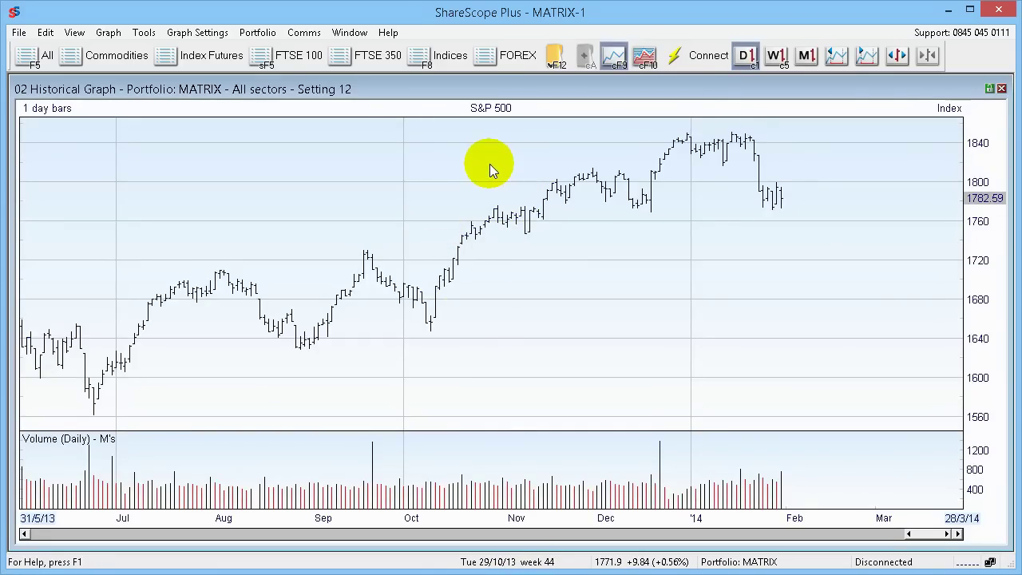
- Load the MATRIX CYCLES graph design from the library, replacing the current historical settings
right_click(442, 192)
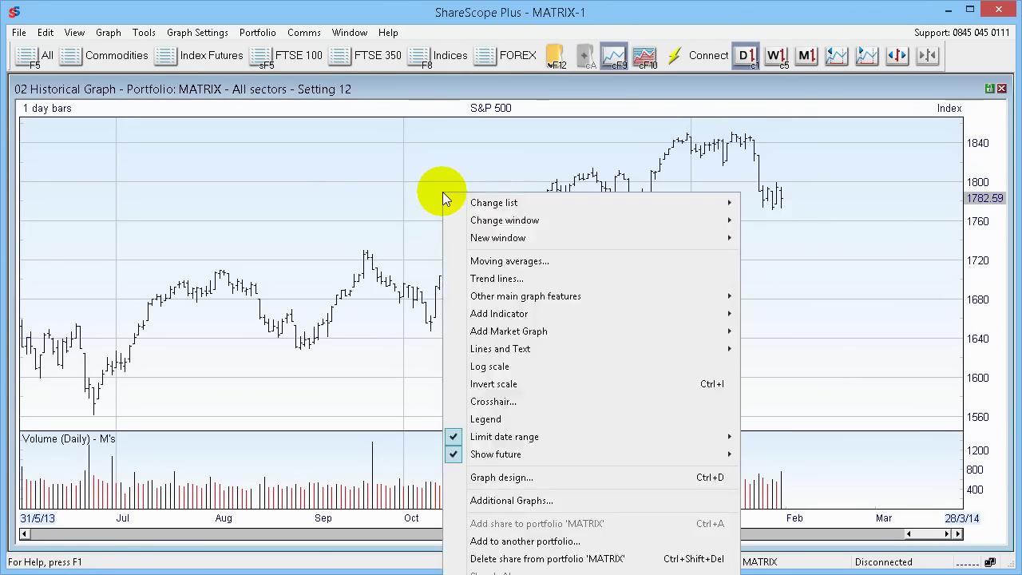
click(519, 477)
drag(570, 269, 428, 161)
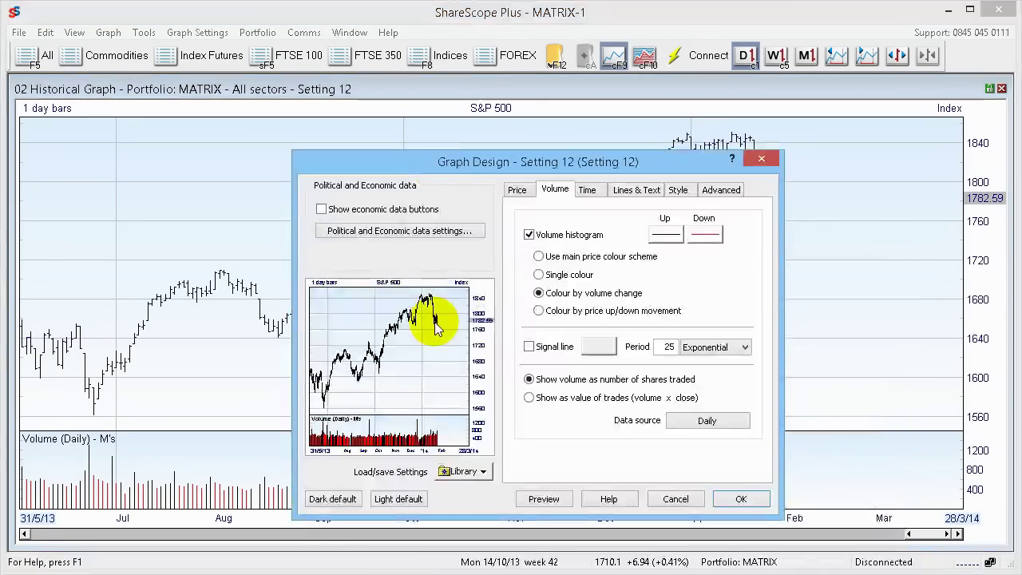
click(484, 472)
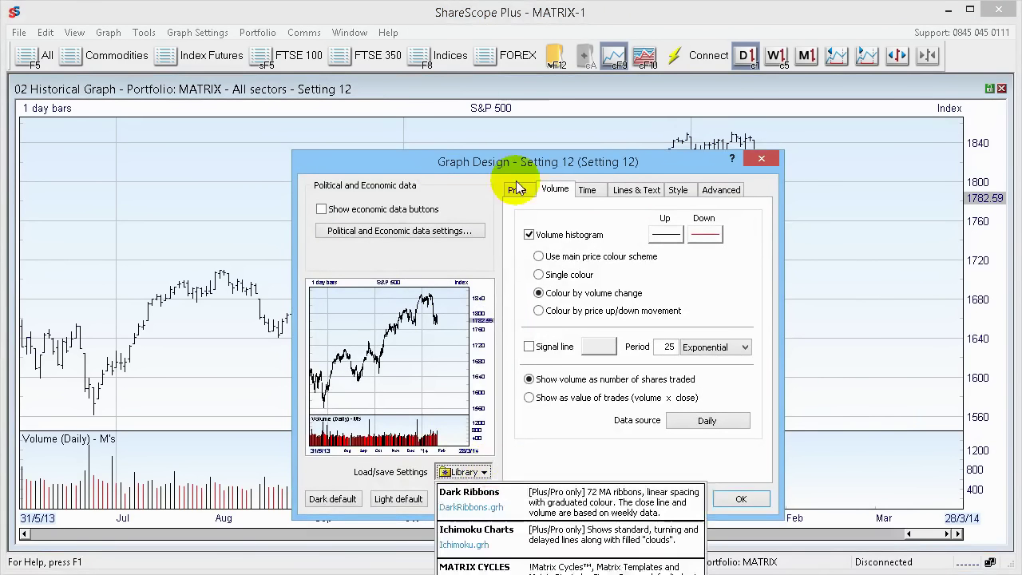
drag(503, 156, 467, 74)
click(444, 379)
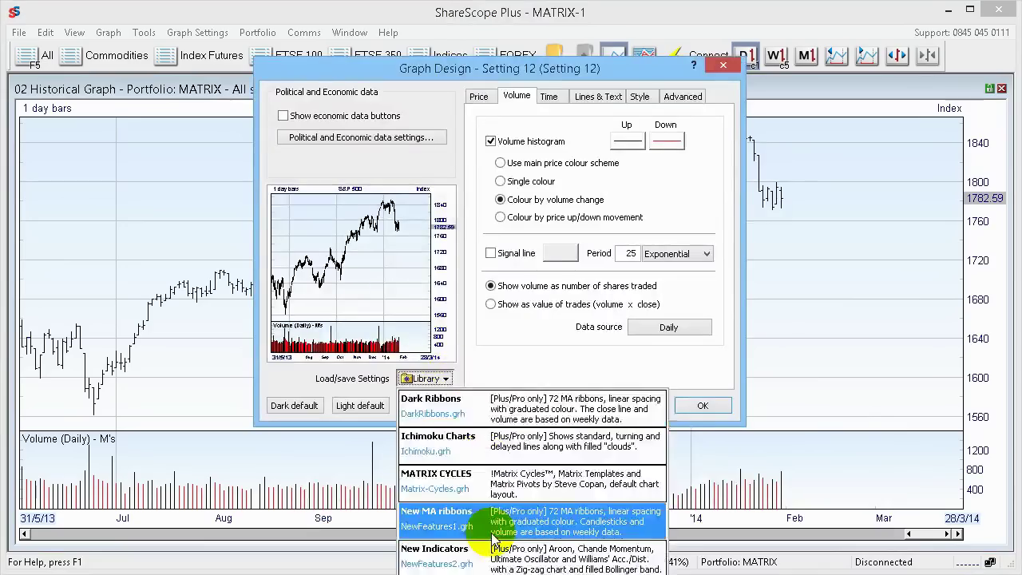
click(448, 484)
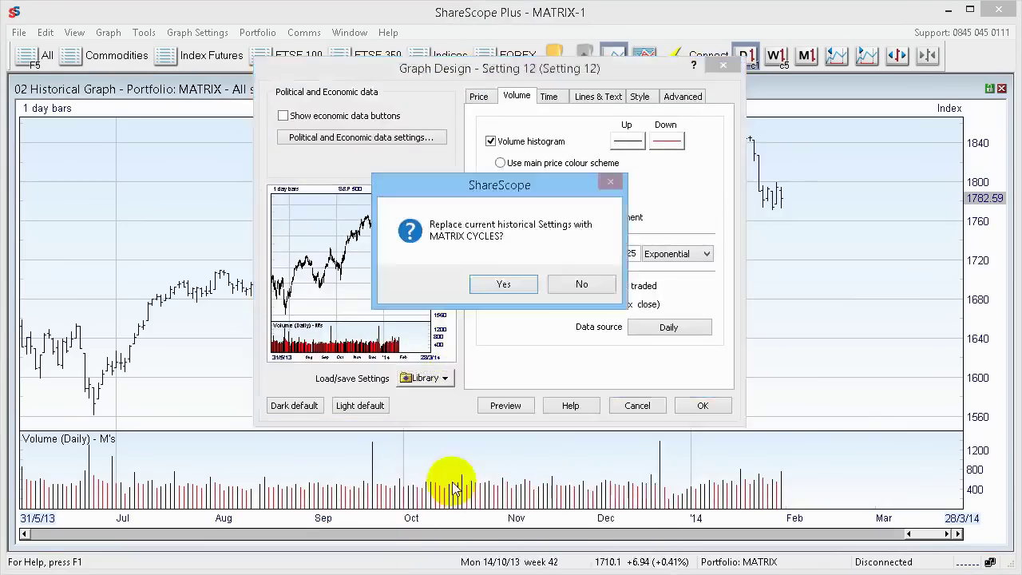
click(501, 285)
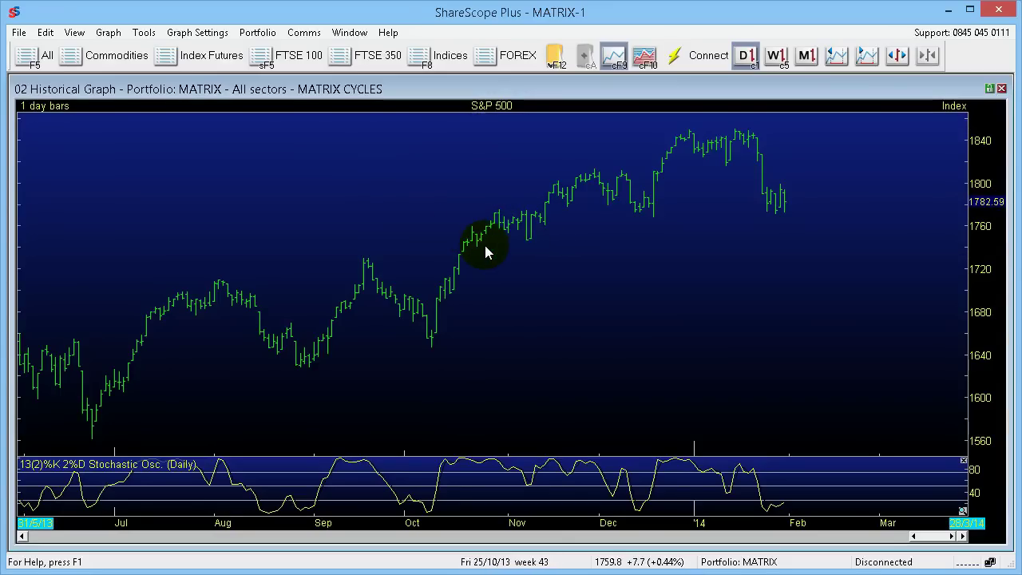
- Add the Matrix Cycles™ ShareScript study to the S&P 500 chart
right_click(461, 196)
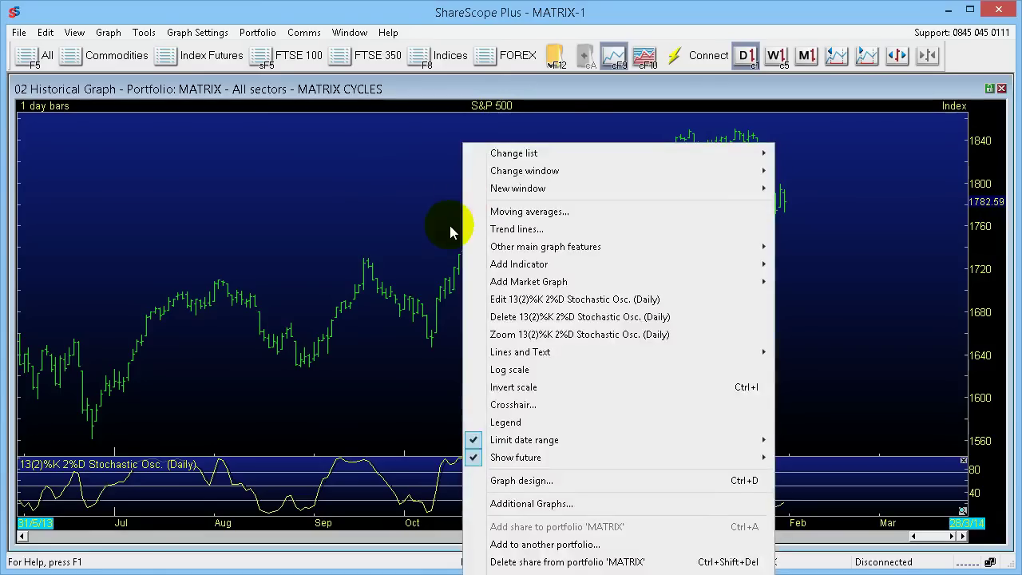
mouse_move(559, 254)
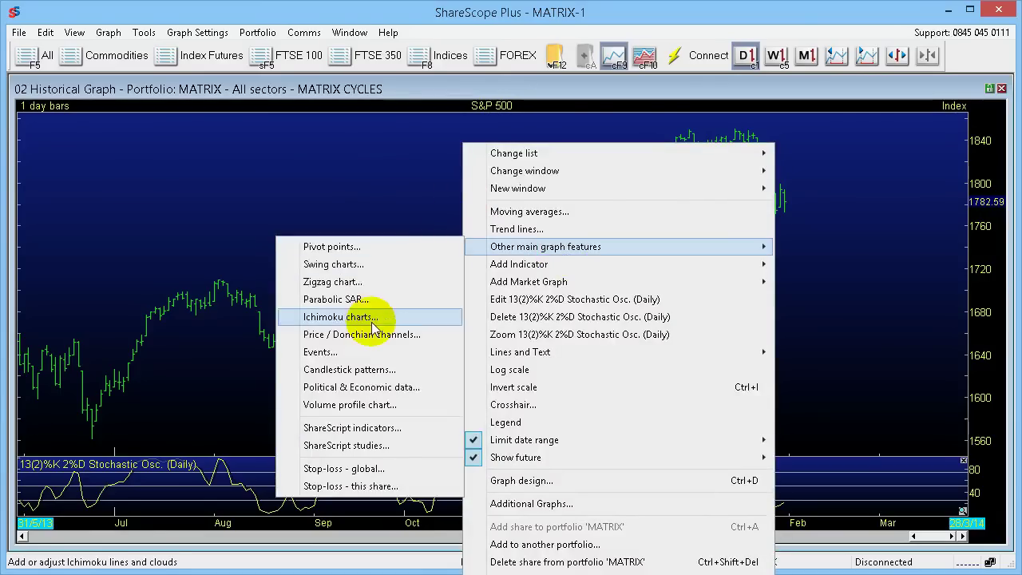
click(365, 453)
click(746, 361)
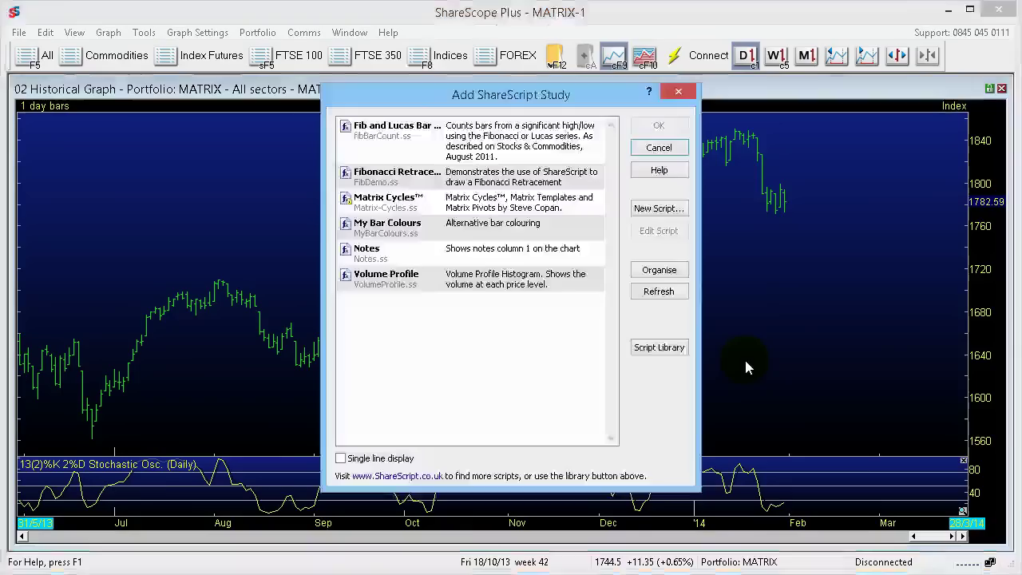
click(390, 201)
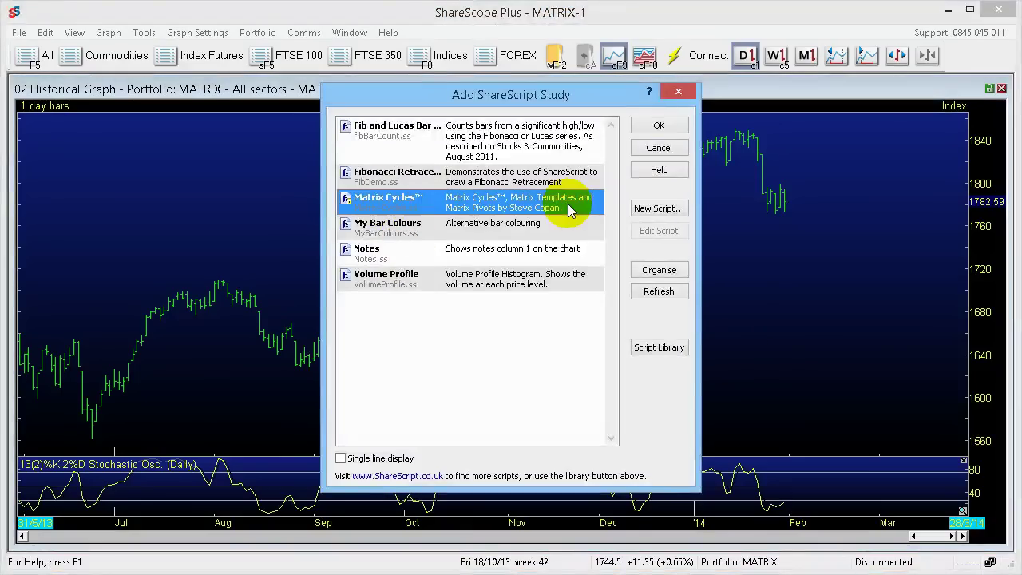
click(658, 126)
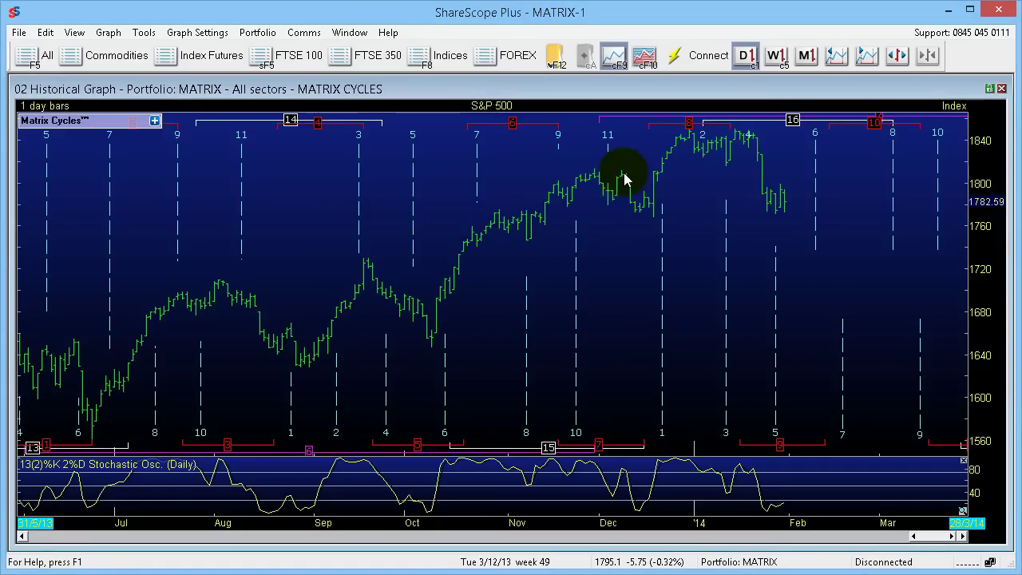
- Preview weekly and monthly bars, return to daily, and narrow the range to September 2013–March 2014
click(774, 66)
click(804, 60)
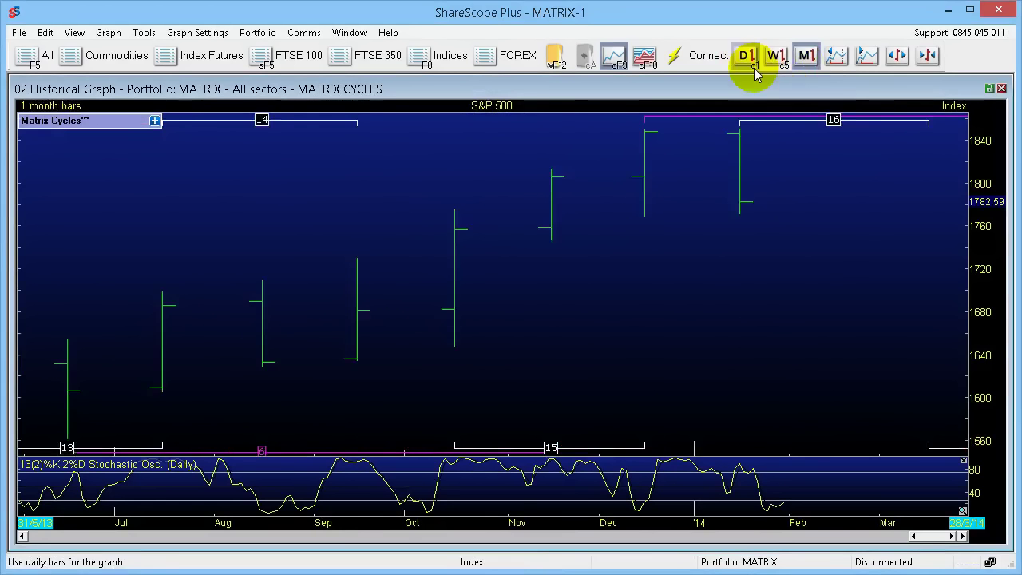
click(747, 58)
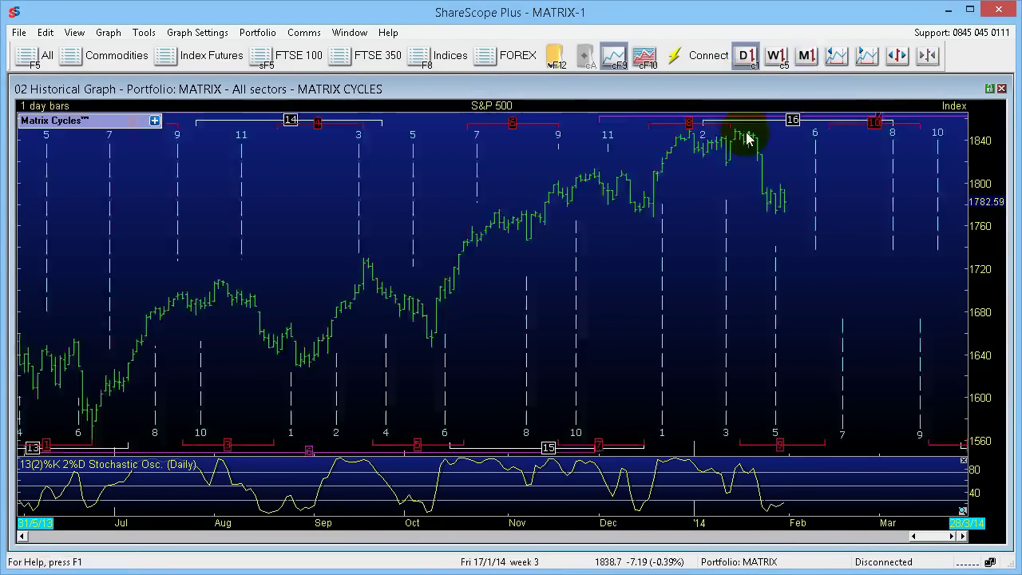
click(837, 63)
click(862, 56)
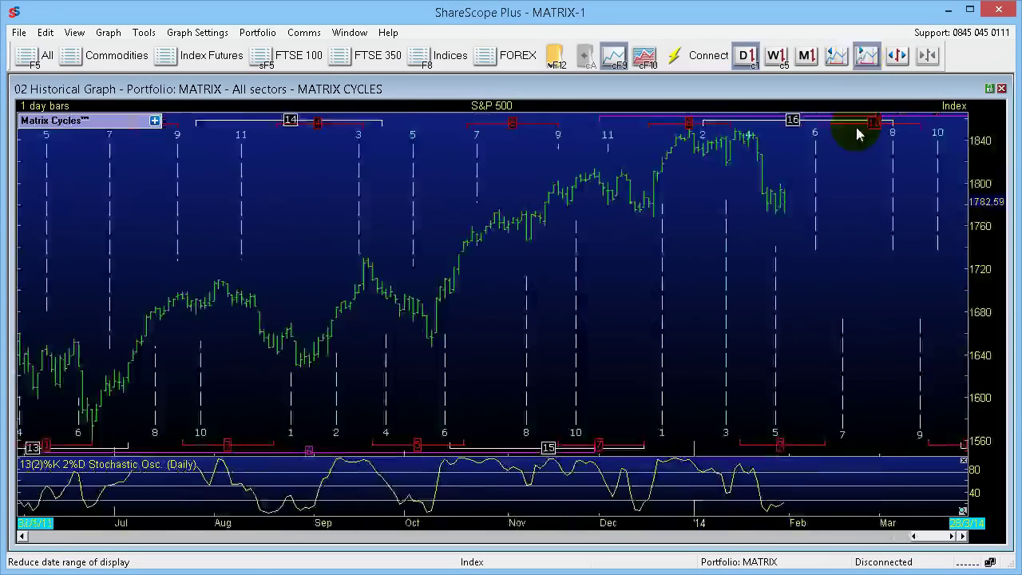
mouse_move(940, 537)
mouse_down()
mouse_move(799, 539)
mouse_move(957, 559)
mouse_move(941, 535)
mouse_up()
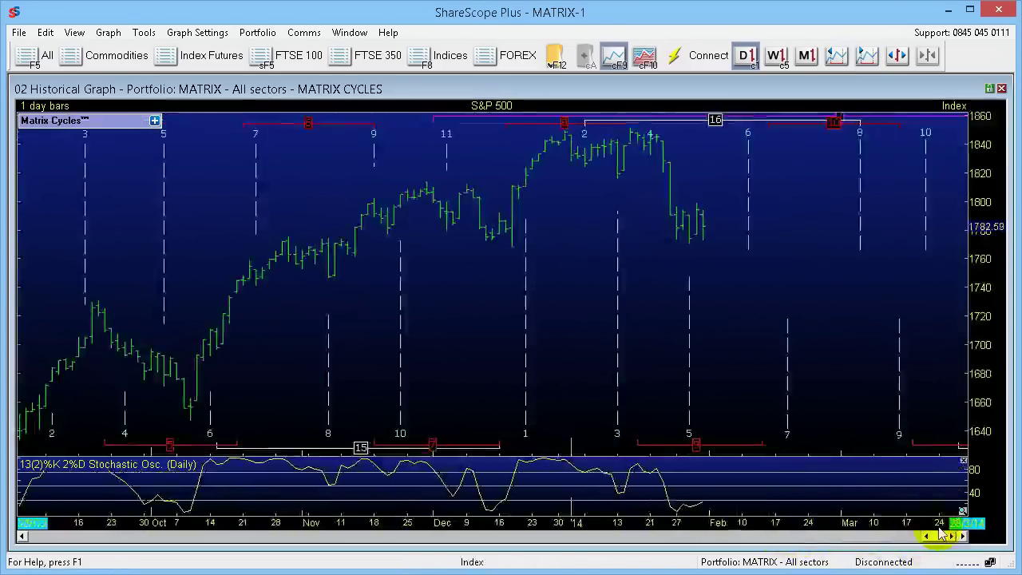
click(155, 121)
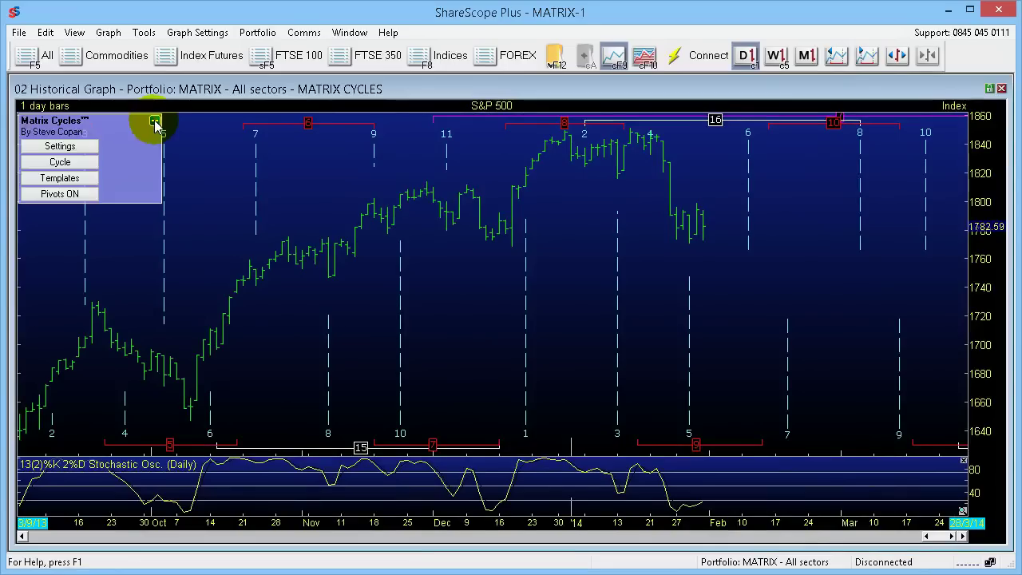
click(61, 147)
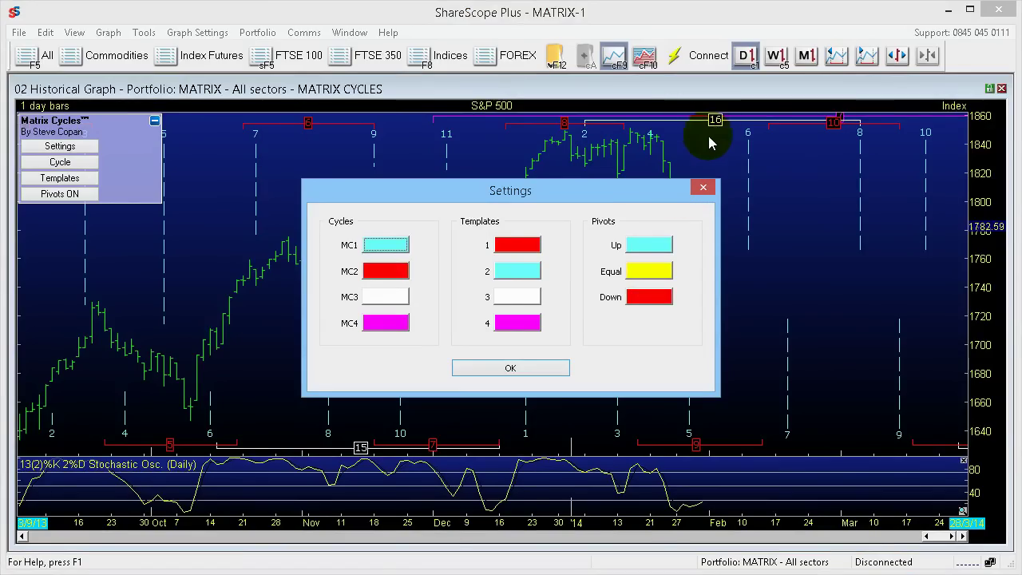
click(381, 297)
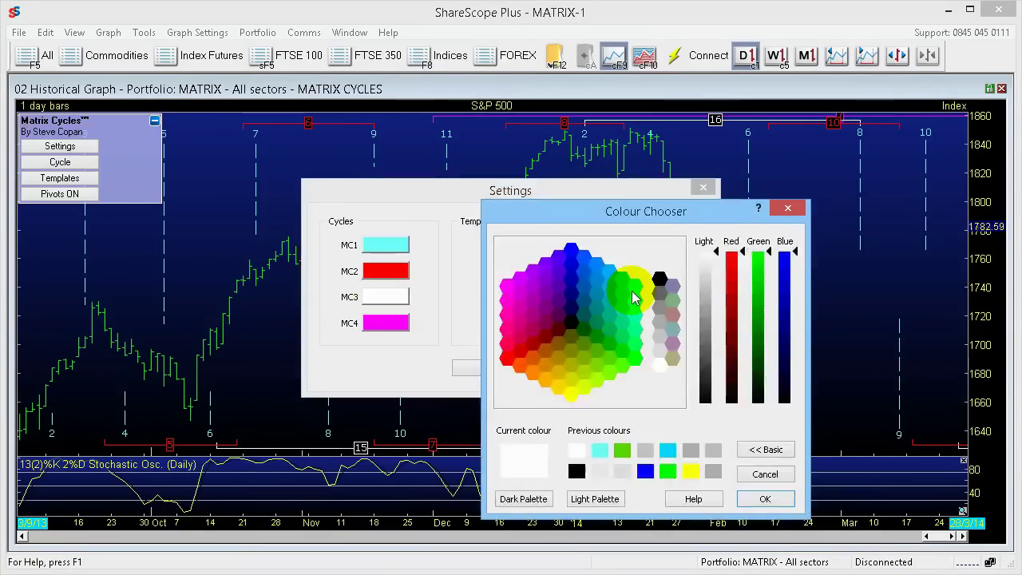
click(764, 474)
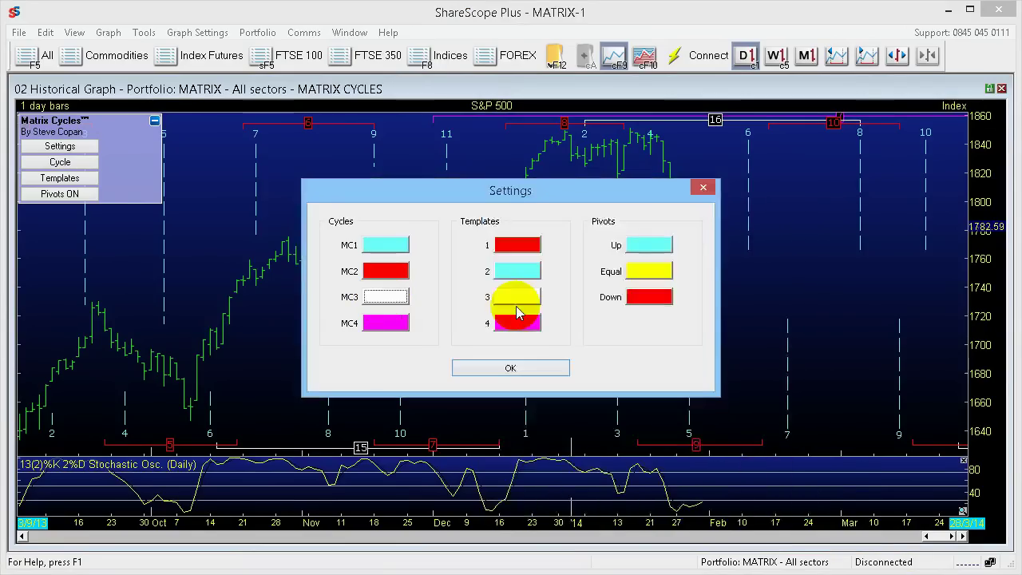
click(511, 369)
click(154, 120)
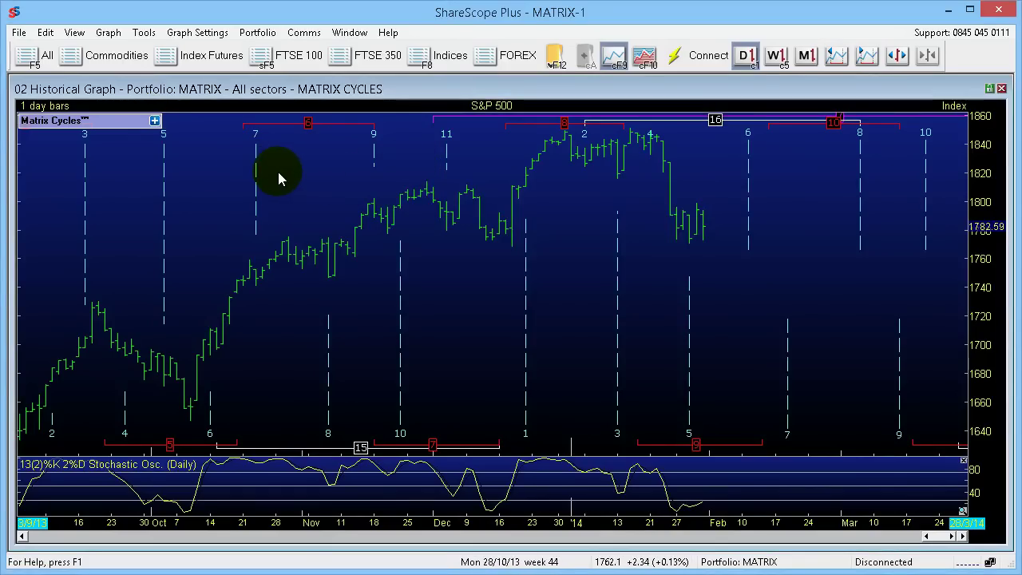
- Toggle Pivots on and off, apply then remove the MC1 template, and show the Cycle choices
click(154, 122)
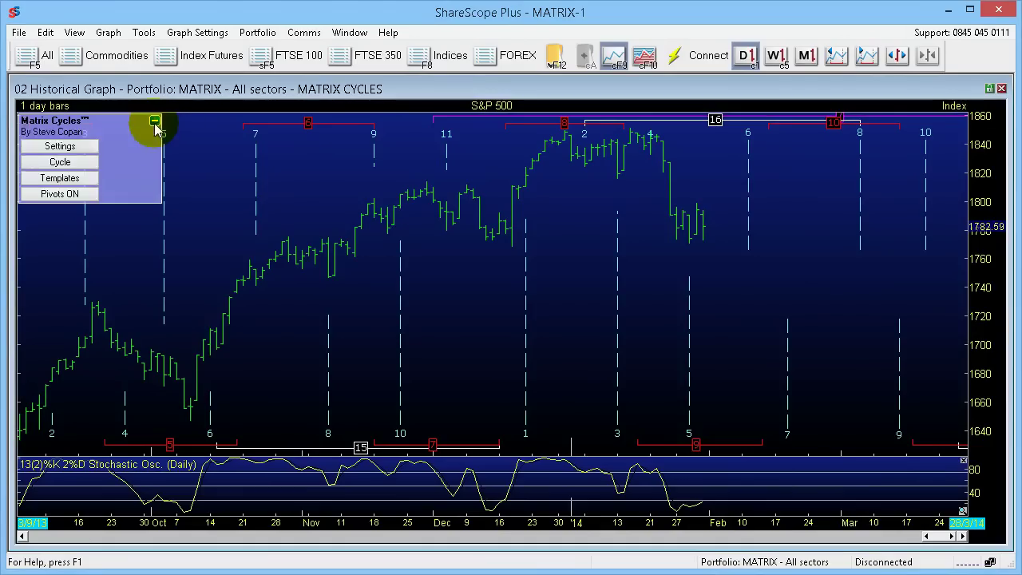
click(73, 195)
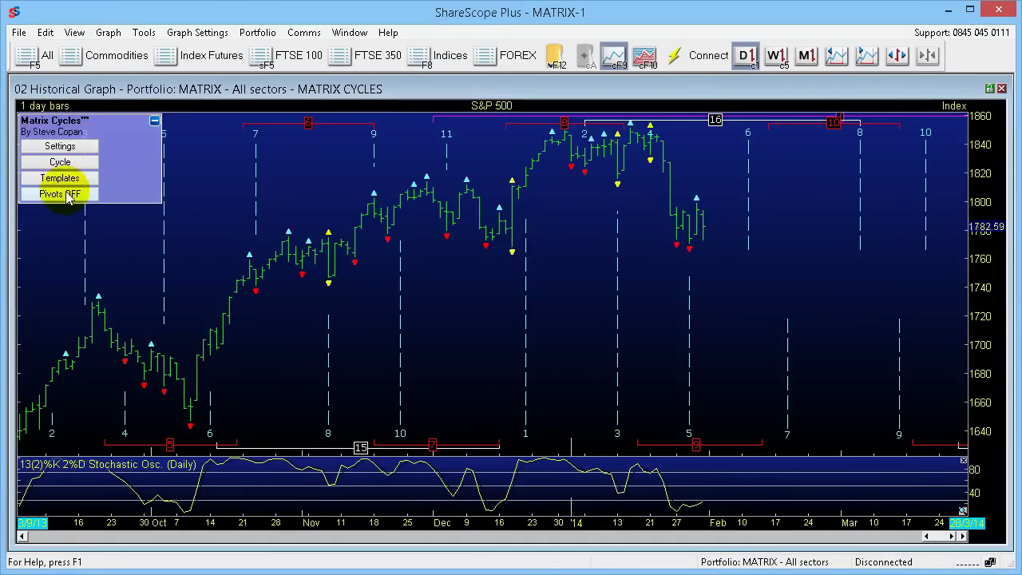
click(67, 177)
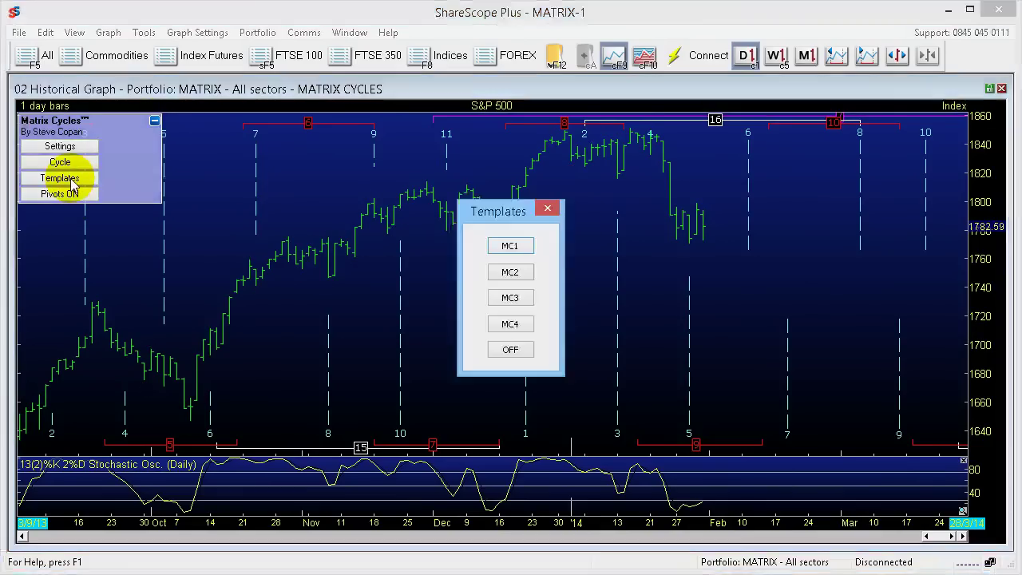
click(508, 246)
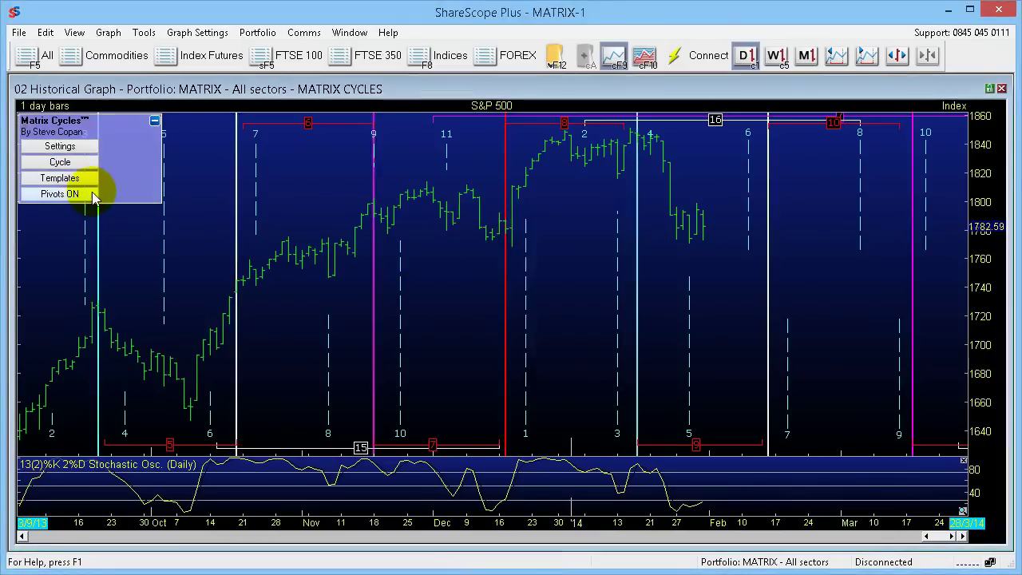
click(71, 179)
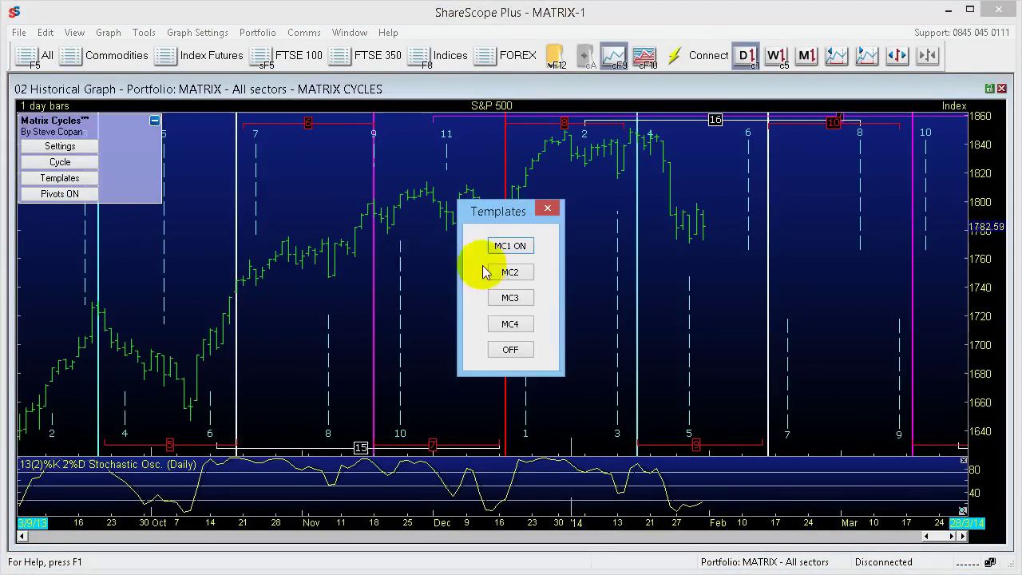
click(510, 349)
click(60, 162)
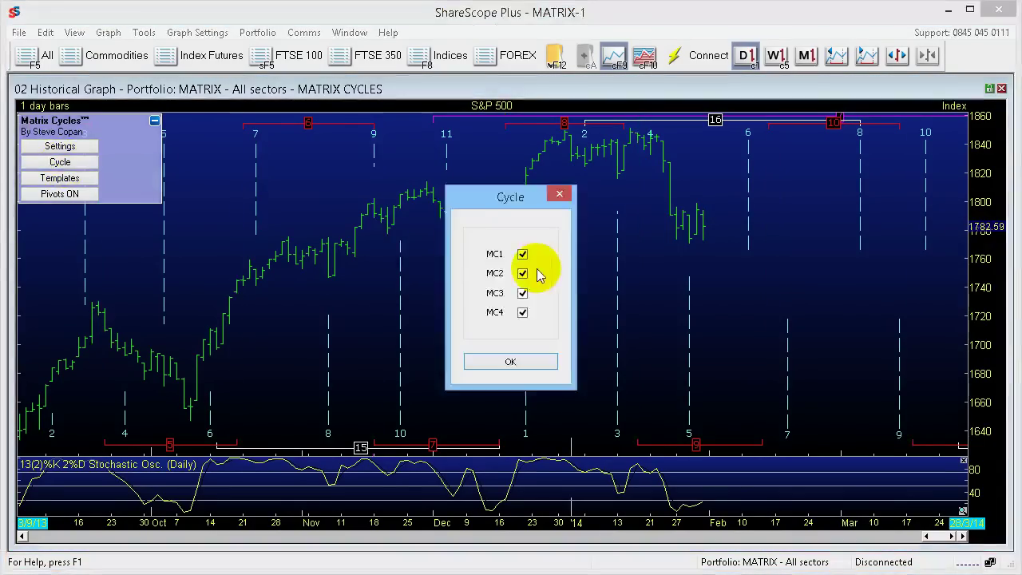
- Hide the MC1 cycle, then tick it again so all four cycles display
click(522, 254)
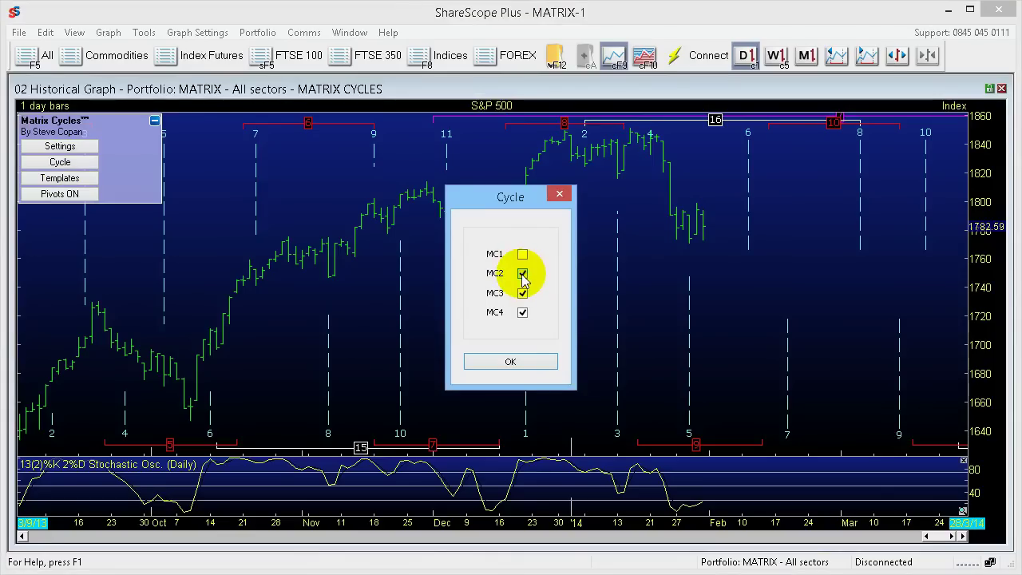
click(510, 361)
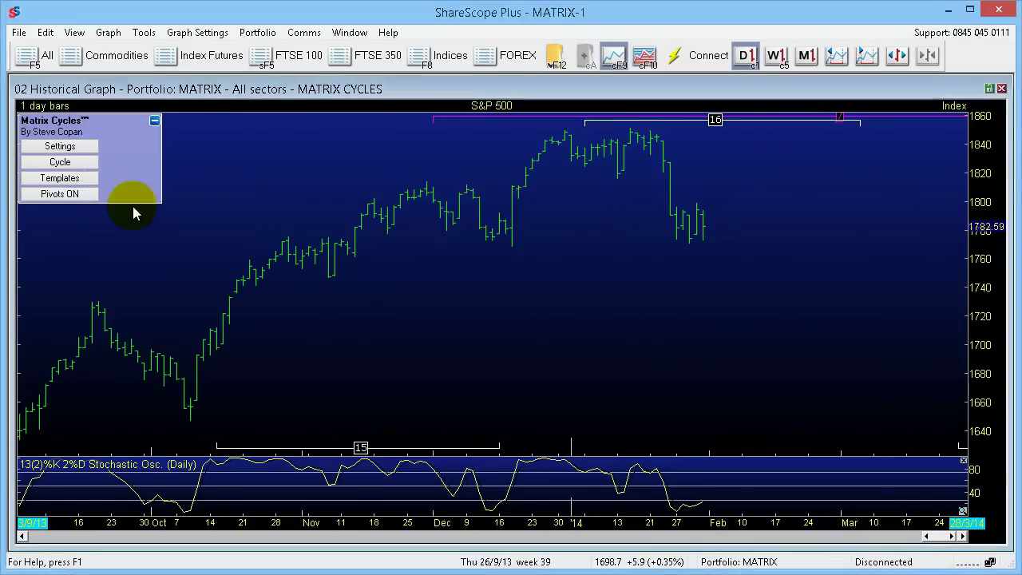
click(60, 163)
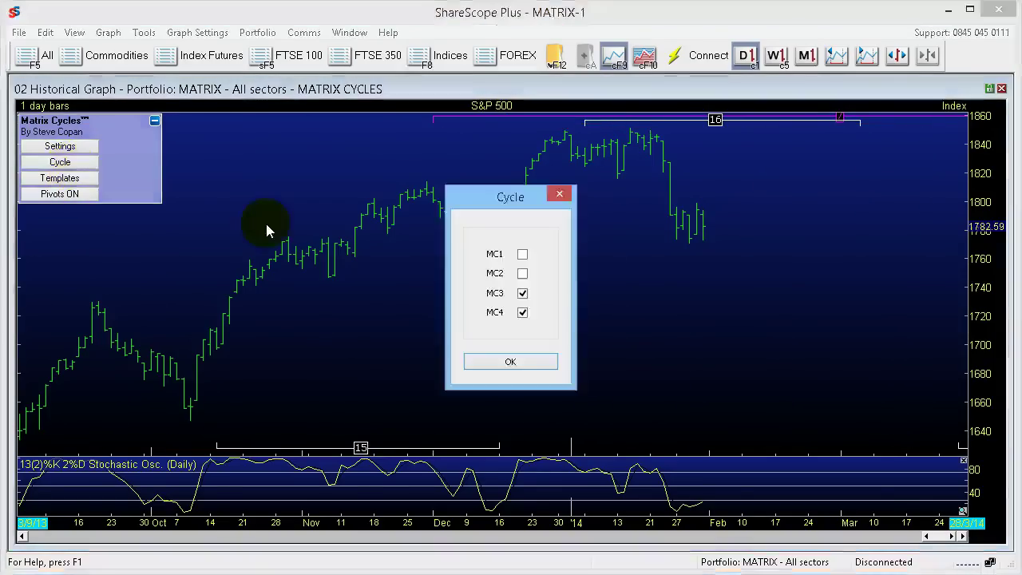
click(523, 254)
click(510, 362)
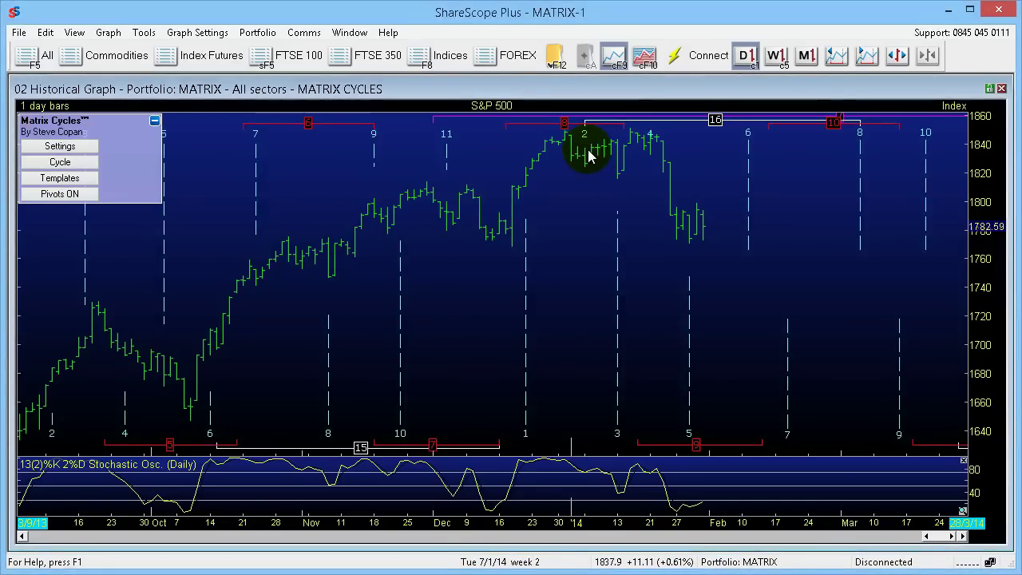
- Test-drag cycle 2's marker, restore the original numbering, and collapse the Matrix Cycles panel
drag(584, 141, 585, 440)
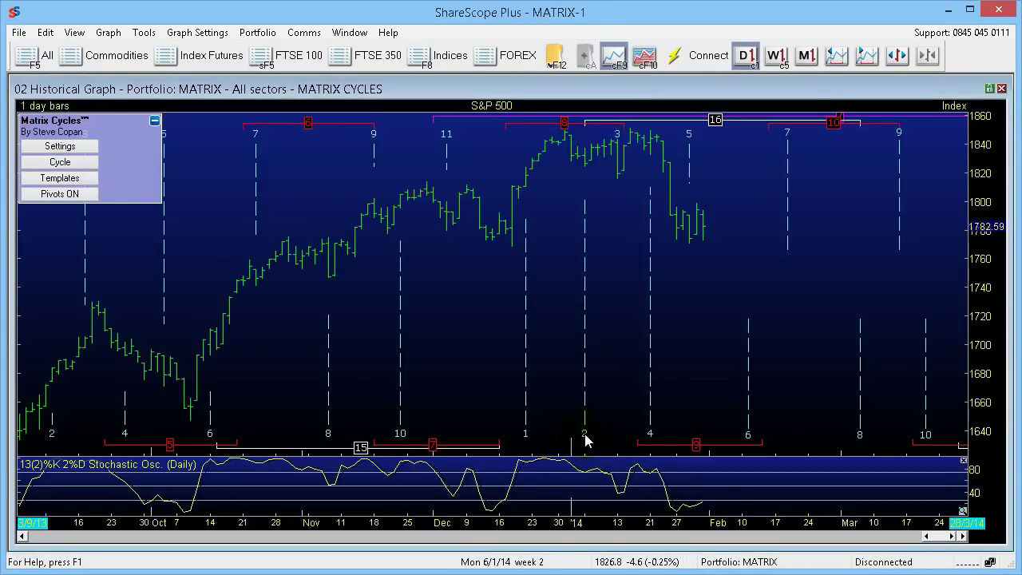
click(675, 277)
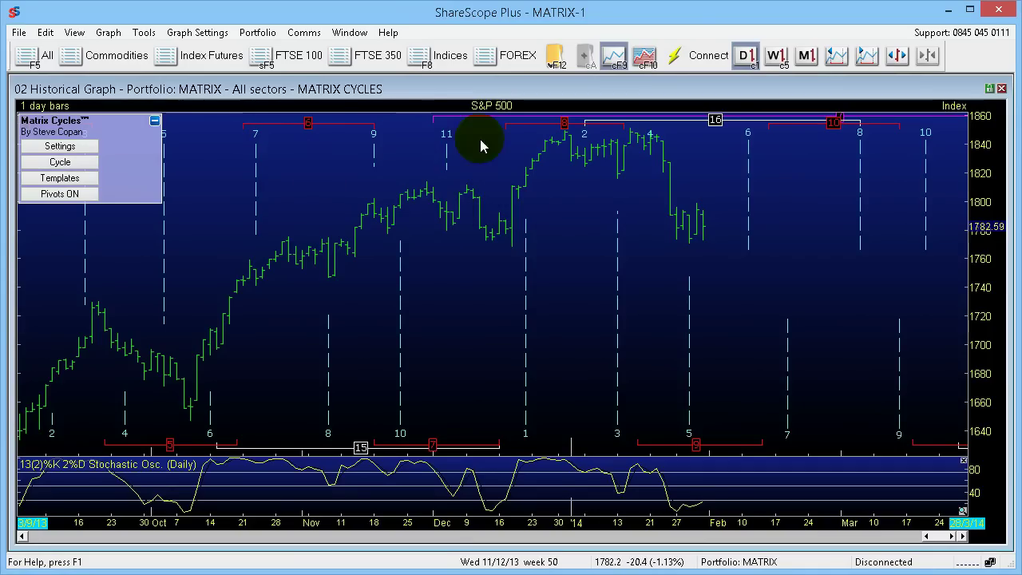
click(154, 121)
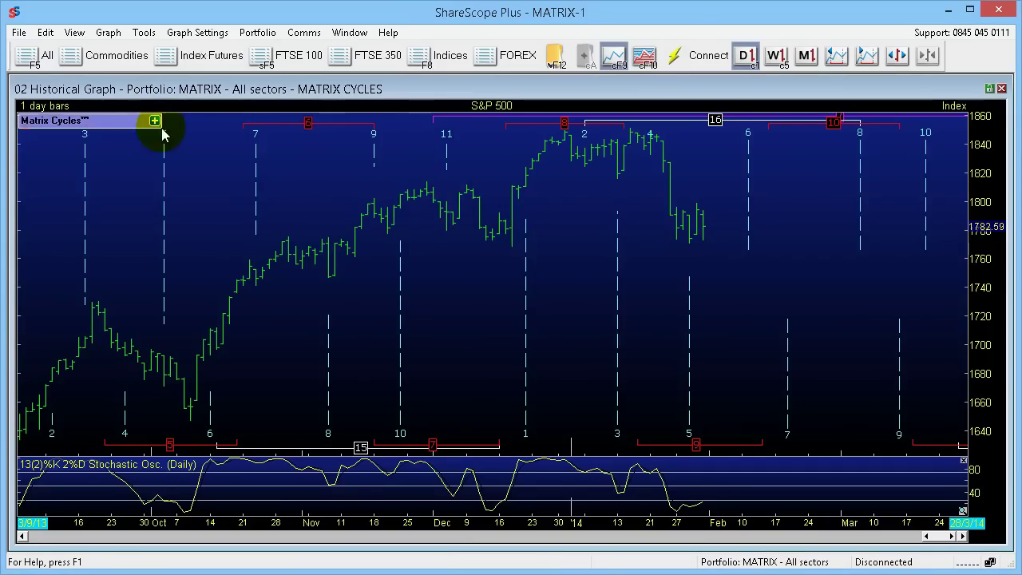
- Graph Aberdeen Asset Management from the FTSE 100 list with Matrix Cycles pivot markers on
click(298, 60)
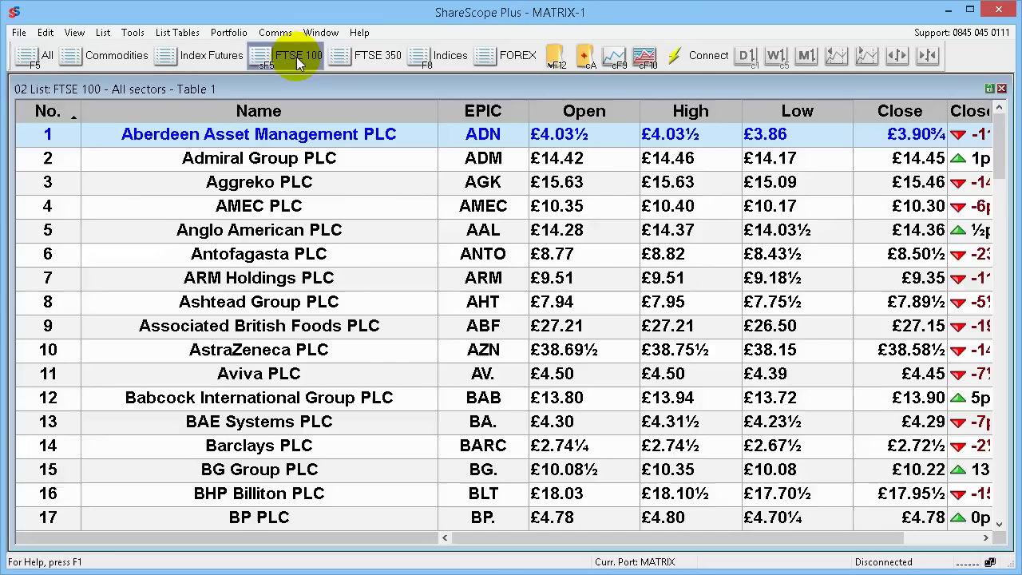
double_click(287, 138)
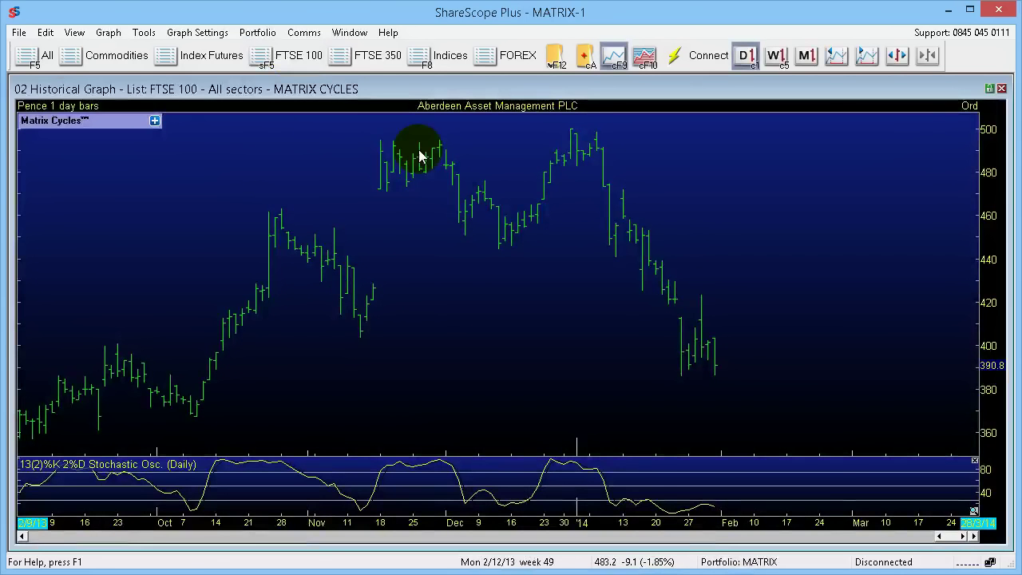
click(154, 121)
click(77, 178)
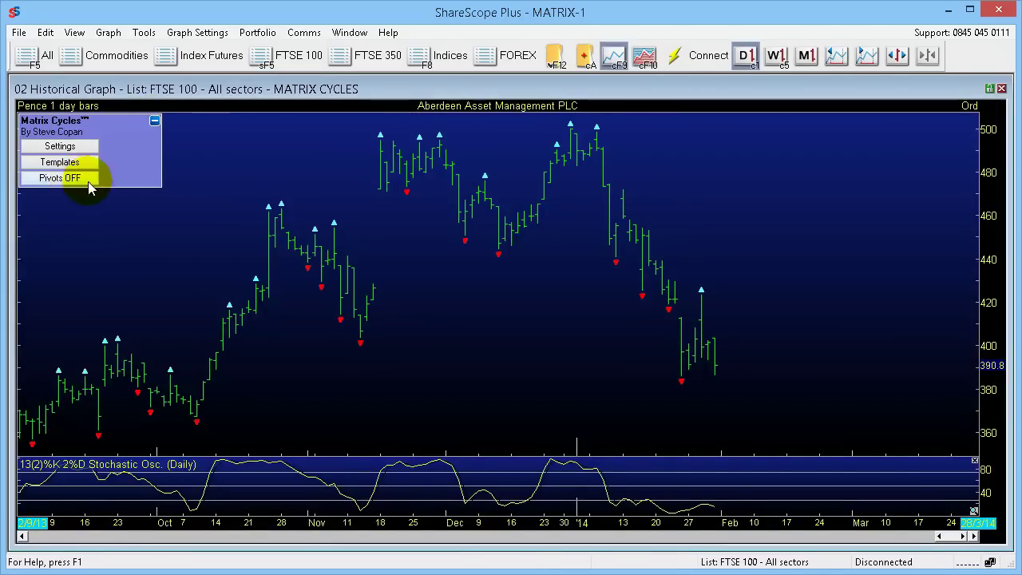
click(155, 121)
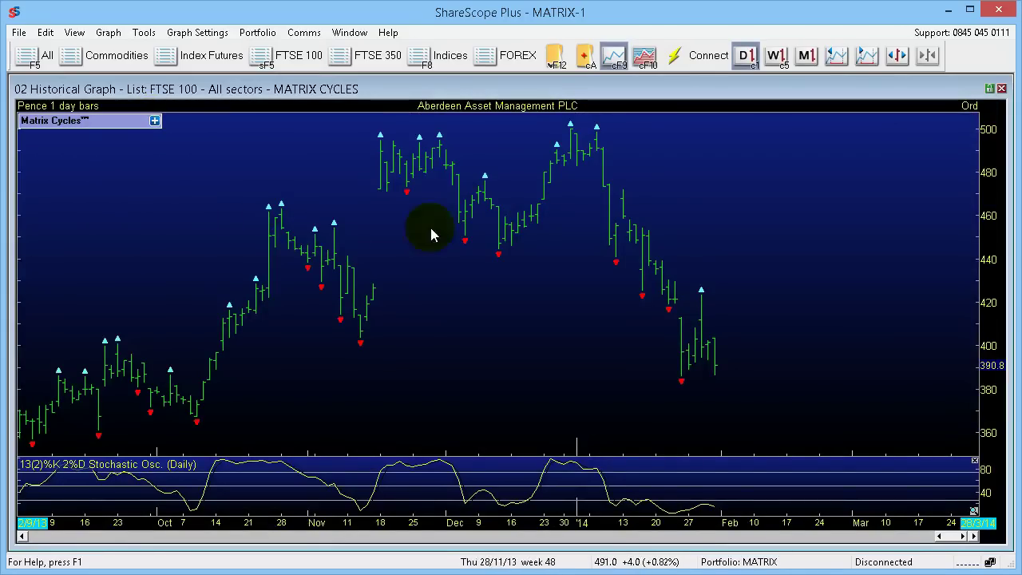
- Step down the FTSE 100 list and back up to AMEC PLC
key(Down)
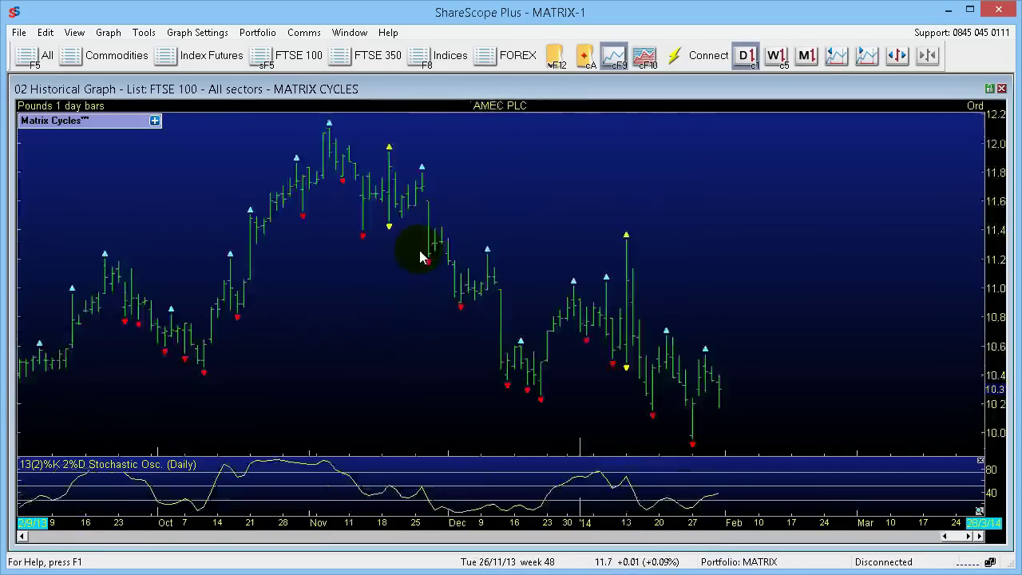
key(Down)
key(Down)
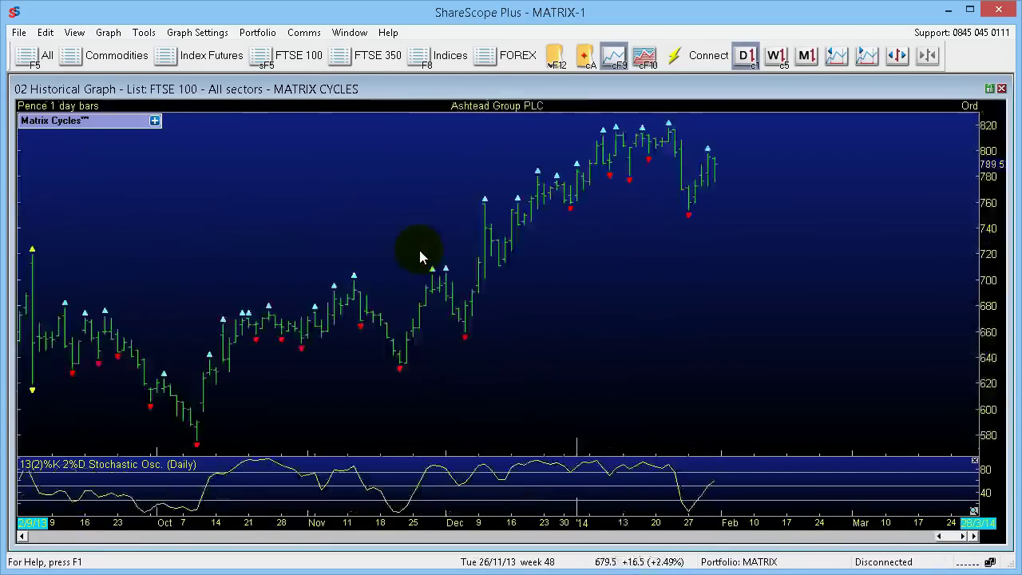
key(Up)
key(Up)
key(Up)
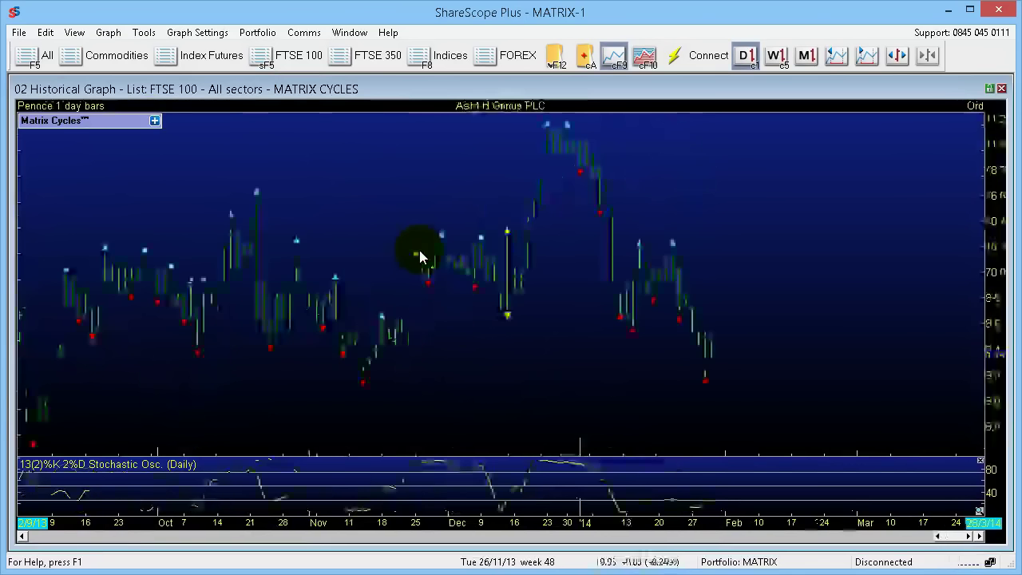
- Turn off Matrix Cycles pivots, checking Templates and Settings without changes
click(154, 121)
click(80, 179)
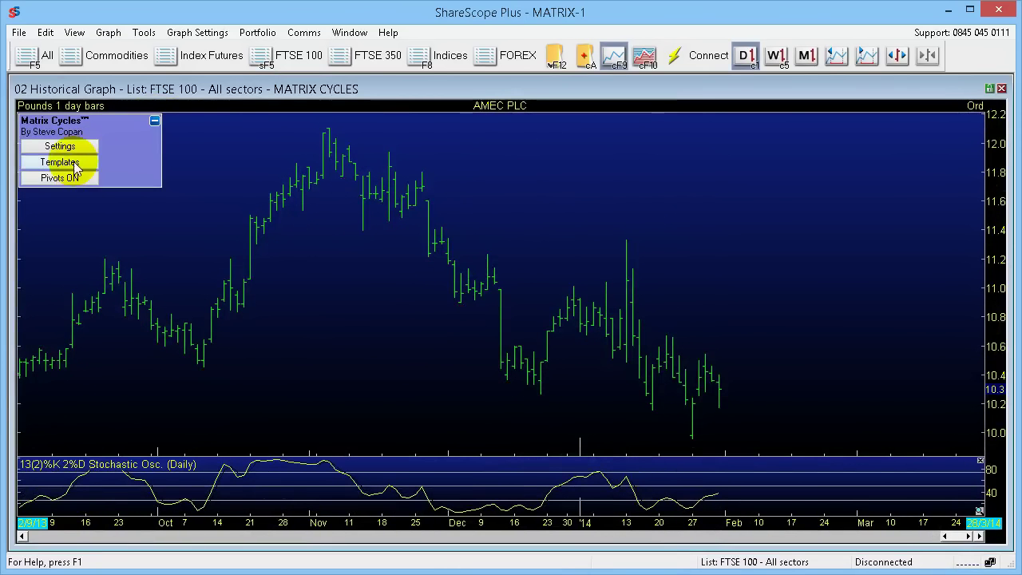
click(68, 161)
click(549, 212)
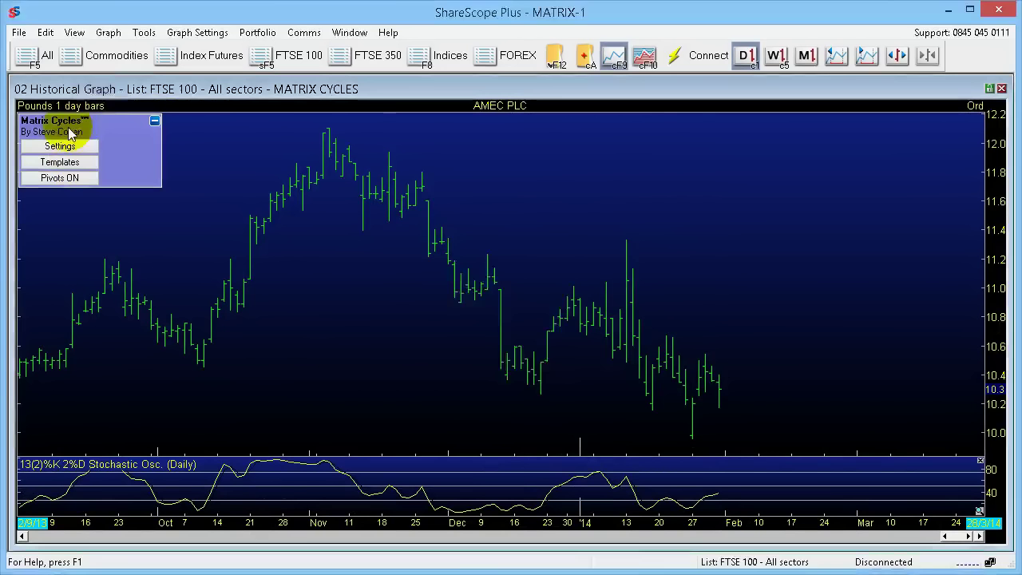
click(62, 146)
click(531, 370)
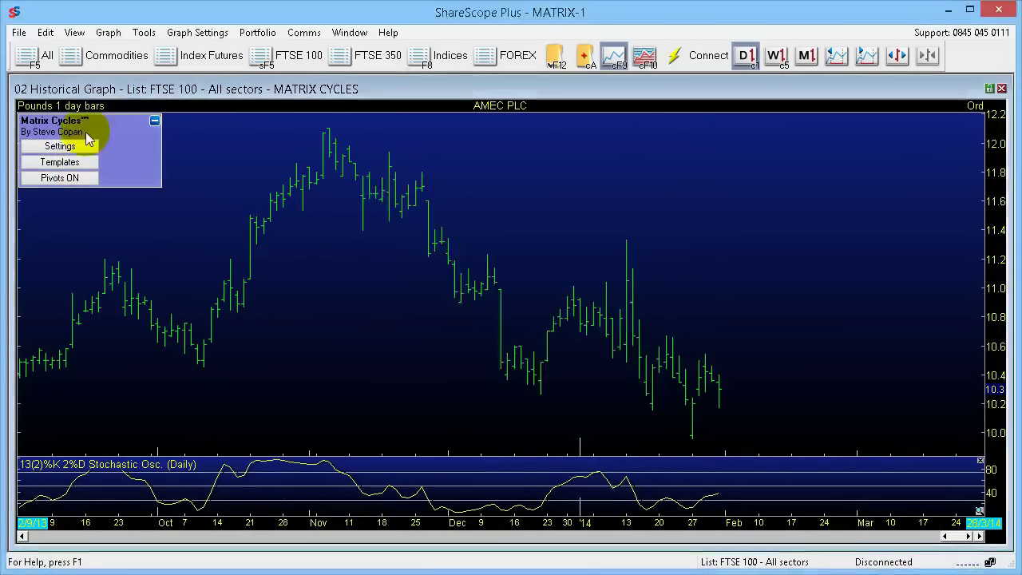
click(154, 121)
- Switch to the MATRIX portfolio, graph the S&P 500, and move to the next item
click(587, 56)
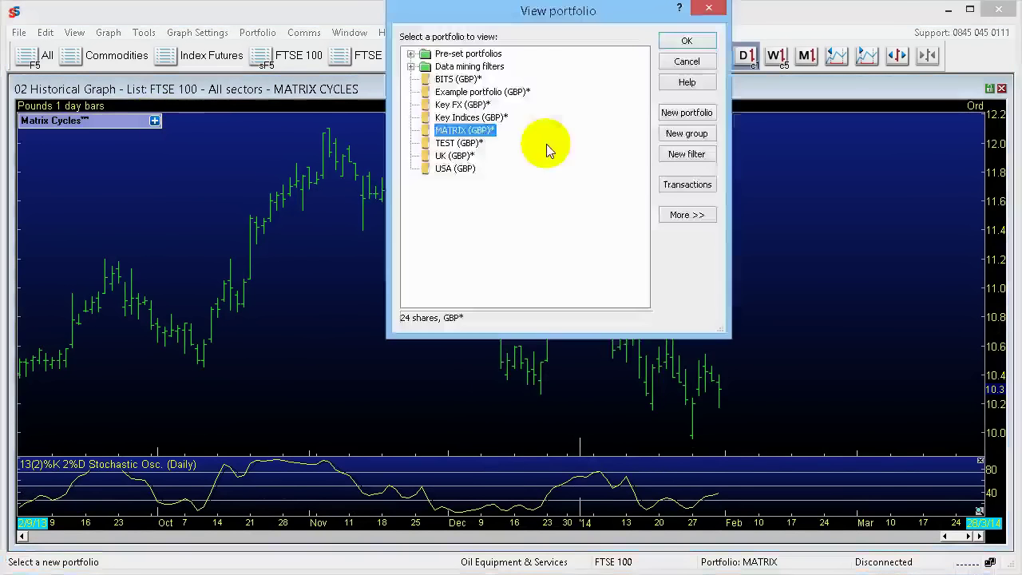
click(679, 39)
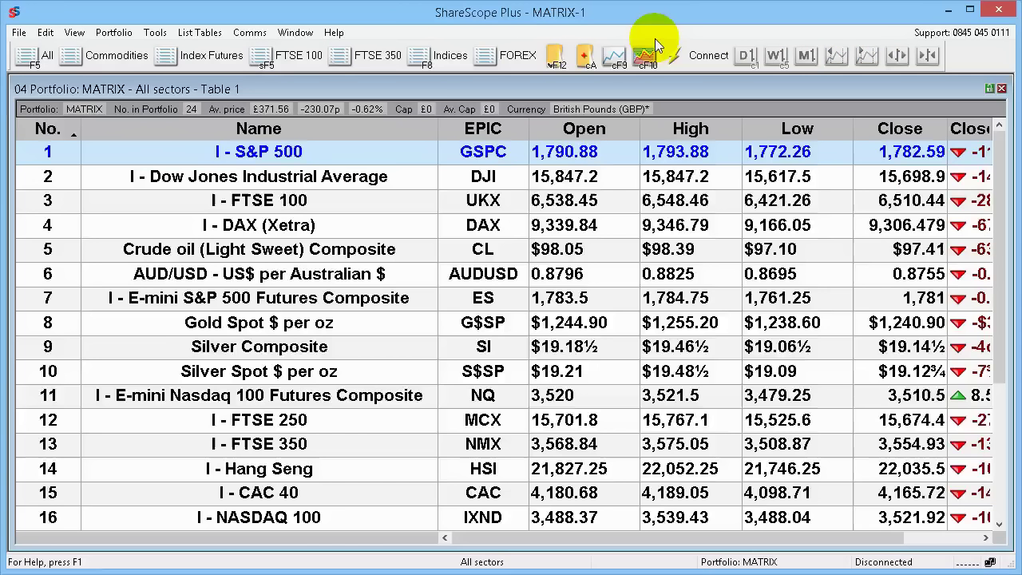
double_click(365, 158)
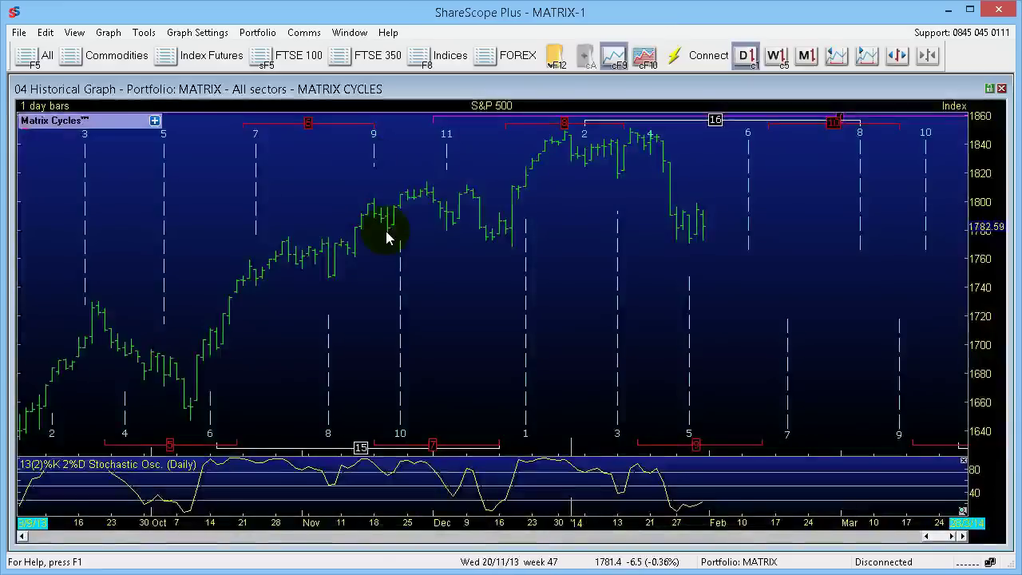
key(Down)
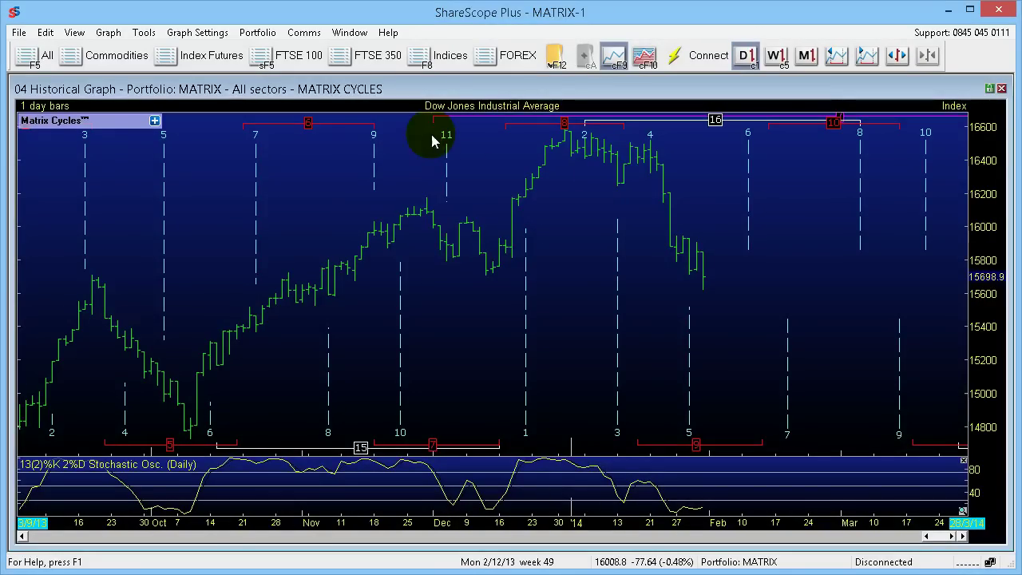
- Try the graph on weekly and monthly bars, then return it to daily
click(775, 57)
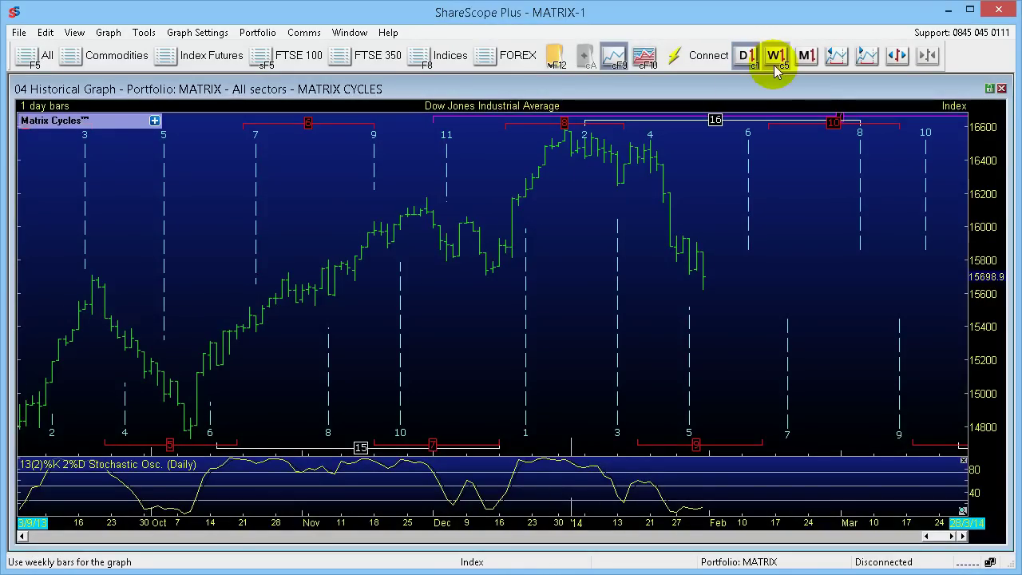
click(807, 58)
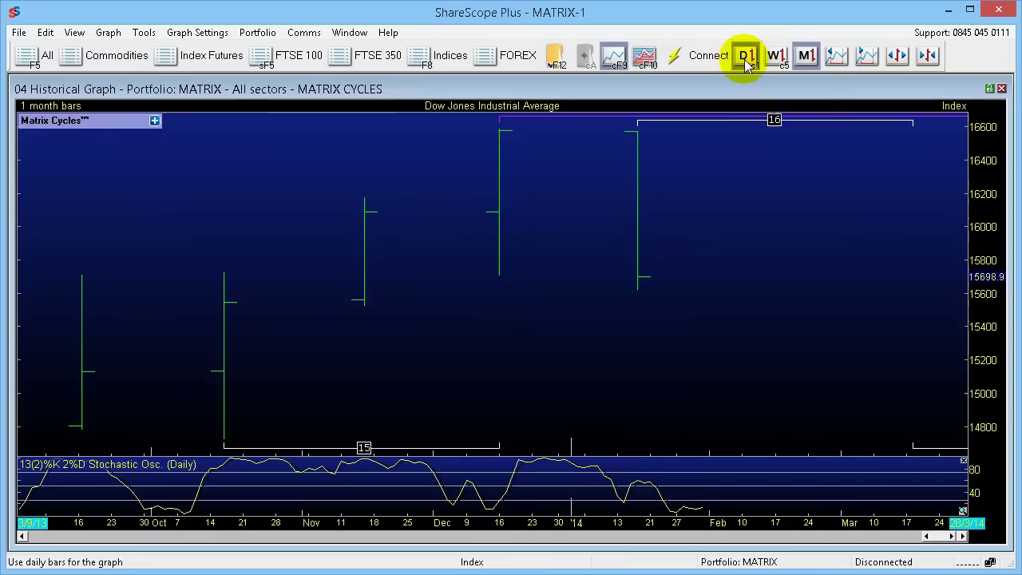
click(746, 56)
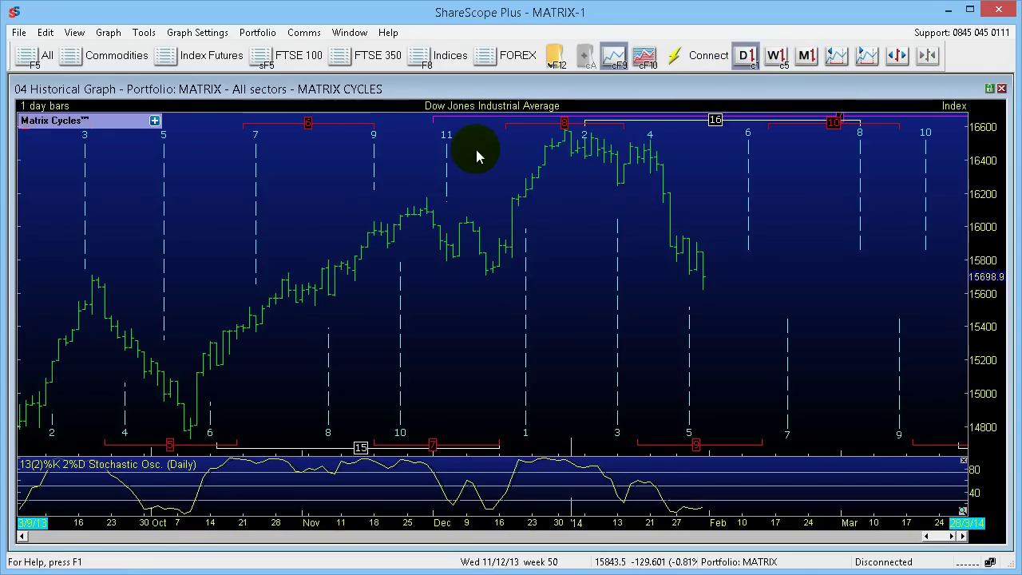
- Page through FTSE 100, DAX (Xetra), Crude oil and Gold Spot to FTSE 350
key(space)
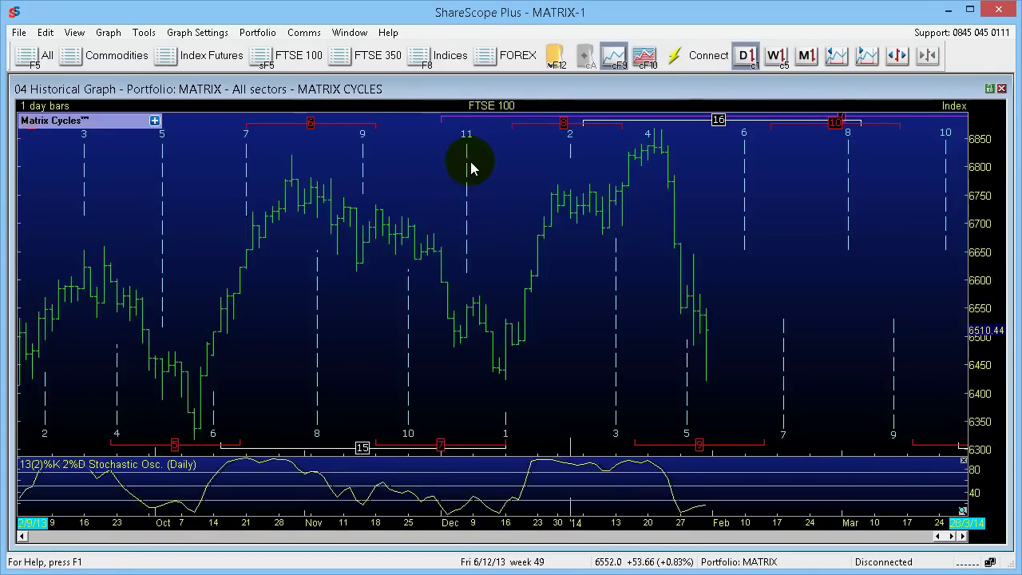
key(space)
key(space)
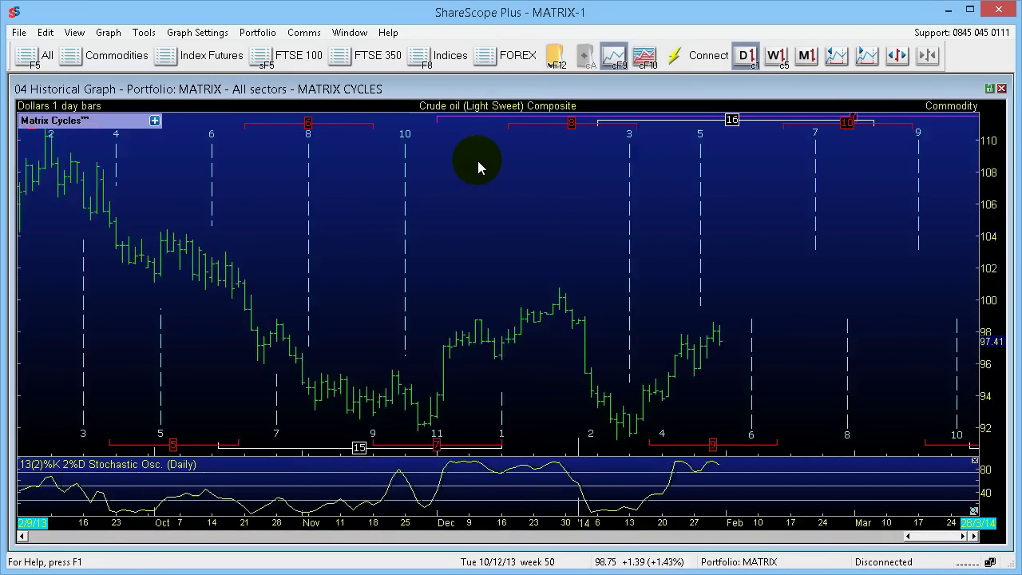
key(space)
key(space)
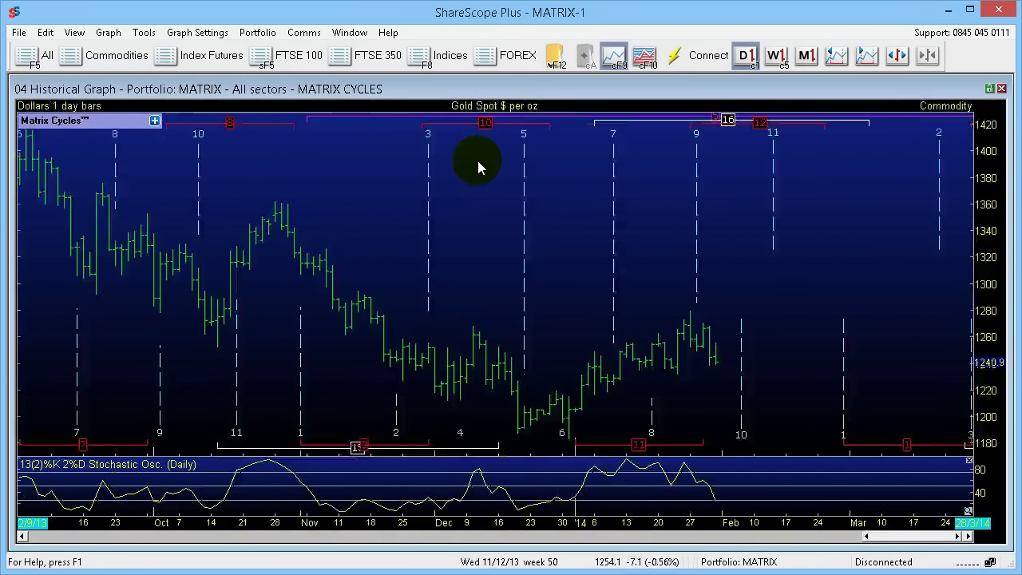
key(space)
key(space)
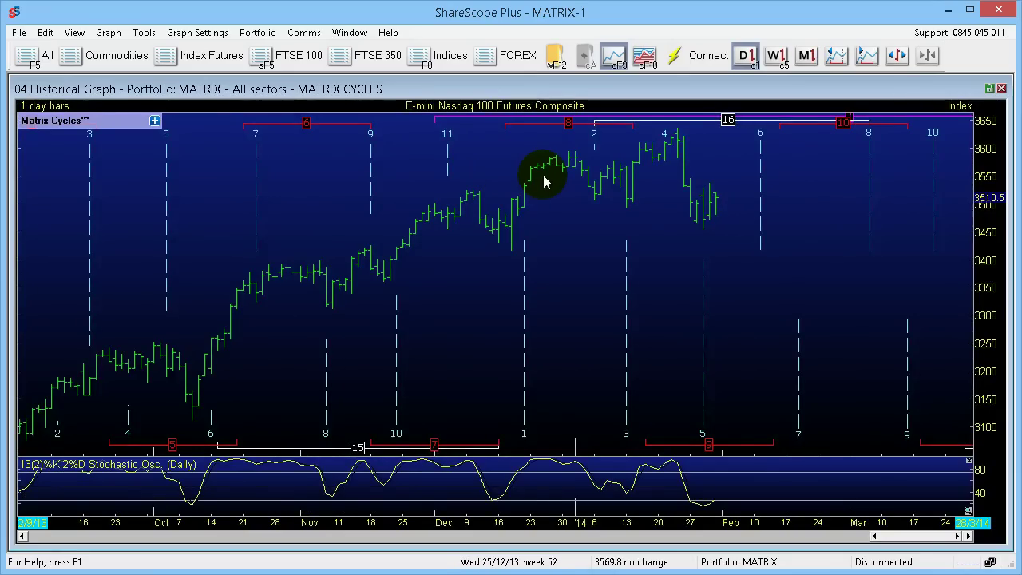
key(space)
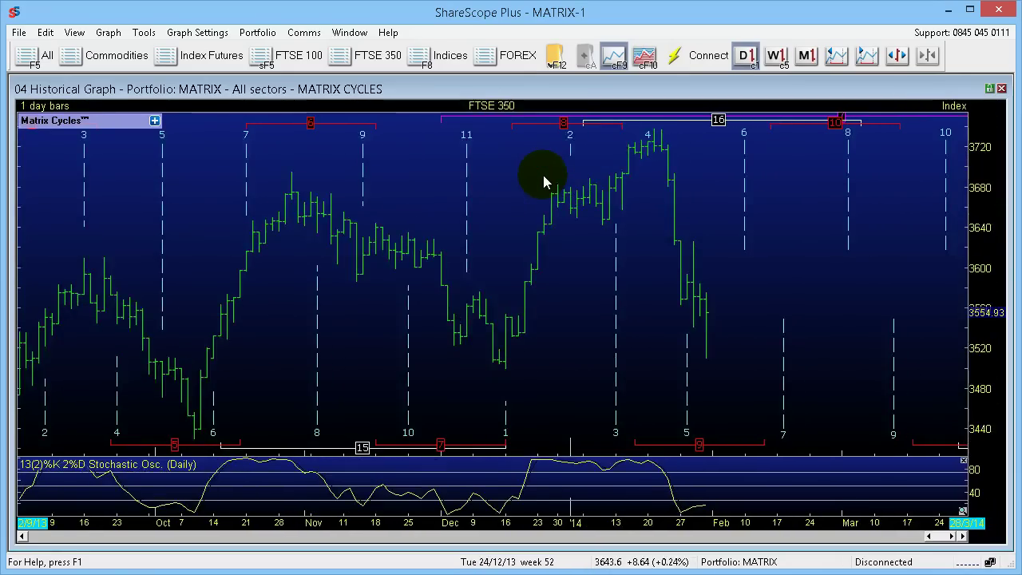